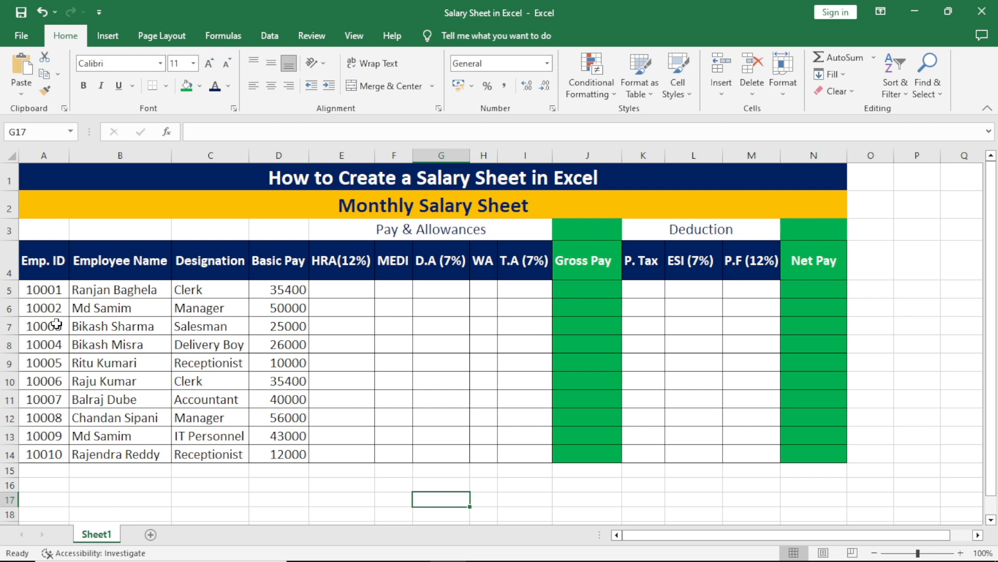
# Clear the empty pay and deduction columns of the salary sheet.
pyautogui.moveTo(338, 262); pyautogui.dragTo(742, 452)
pyautogui.click(424, 494)
pyautogui.click(359, 289)
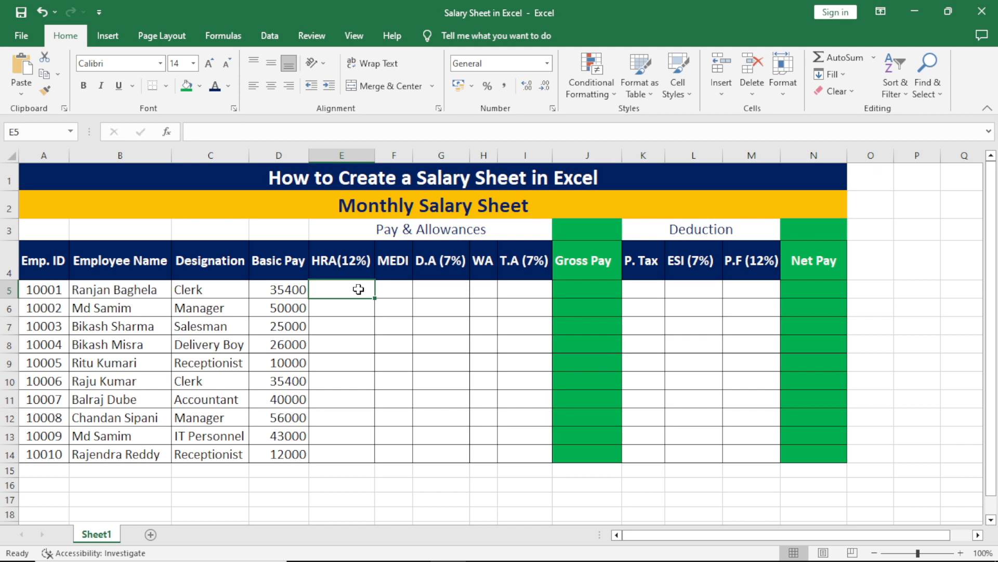
# Enter =D5*12% in E5 and fill it down through E14.
pyautogui.click(343, 335)
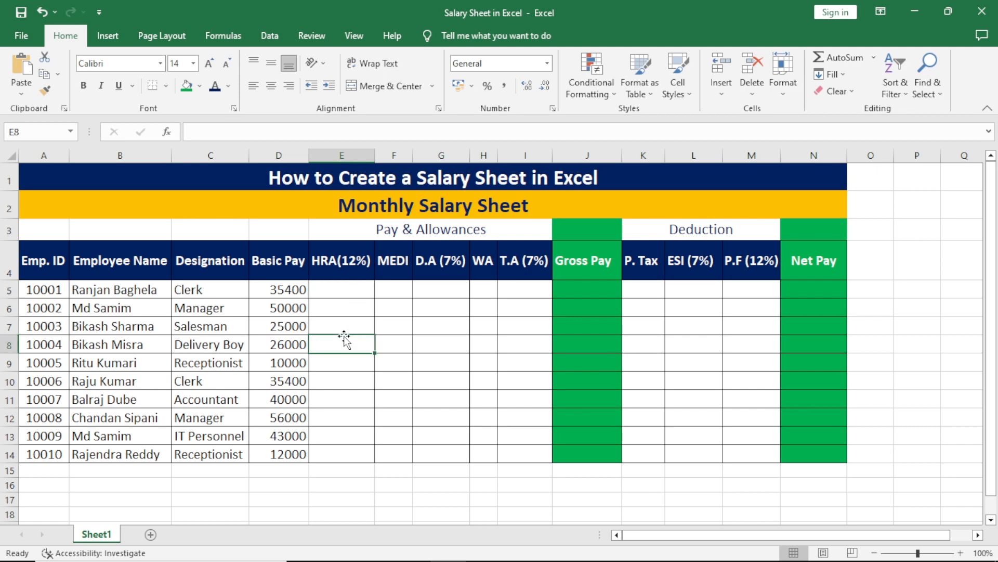
pyautogui.click(358, 291)
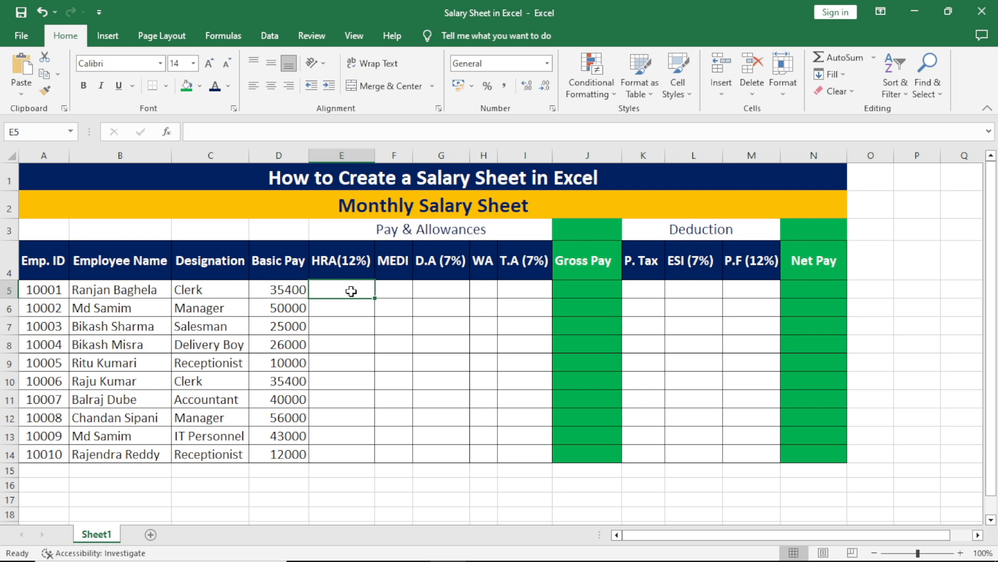
pyautogui.write('=')
pyautogui.click(292, 292)
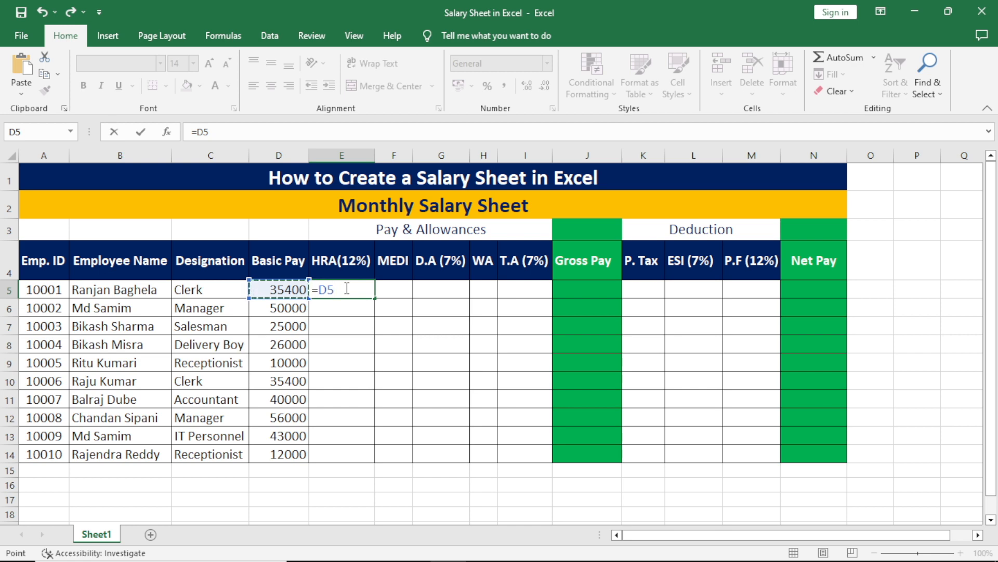
pyautogui.write('*12%')
pyautogui.press('Return')
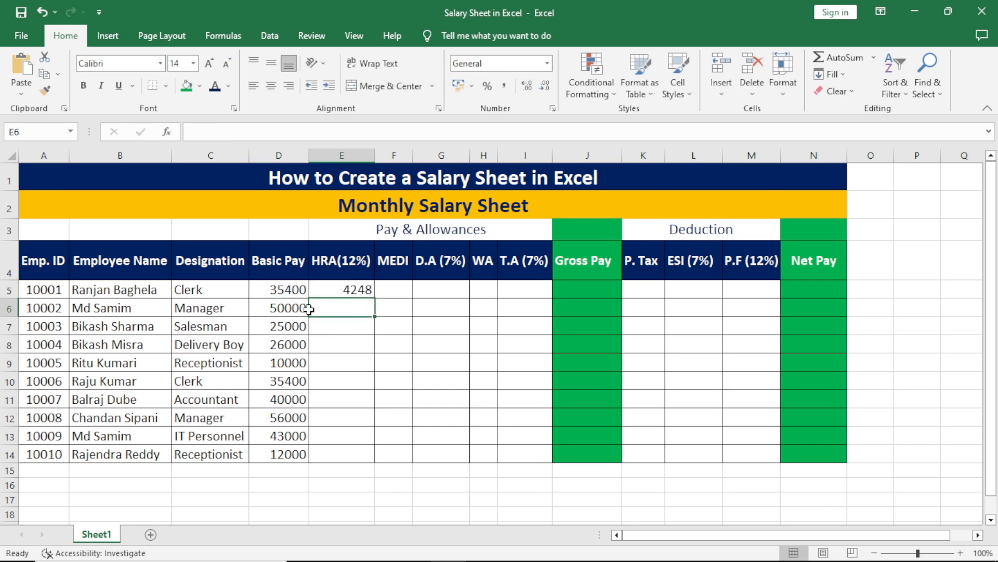
pyautogui.click(358, 292)
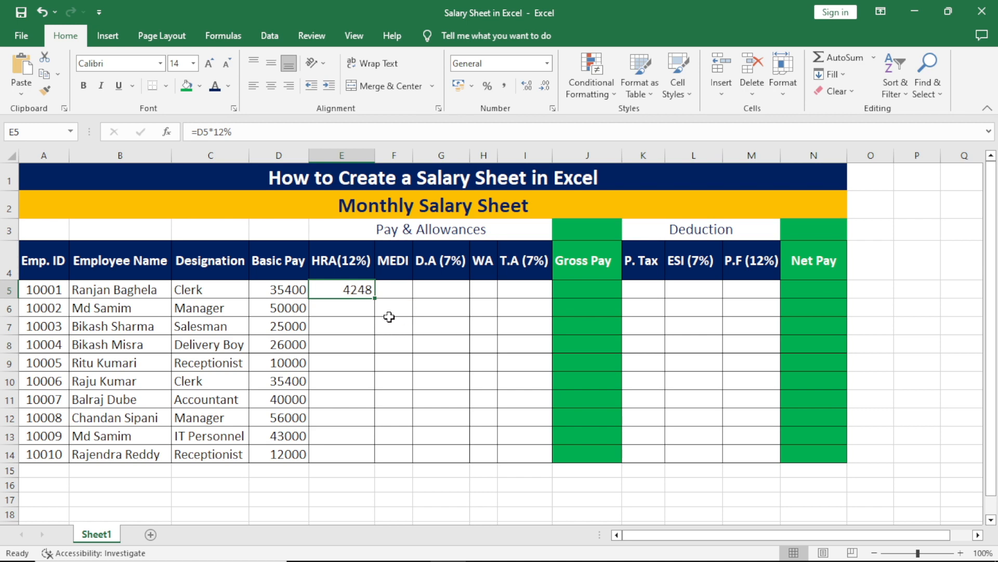
pyautogui.moveTo(377, 300); pyautogui.dragTo(383, 460)
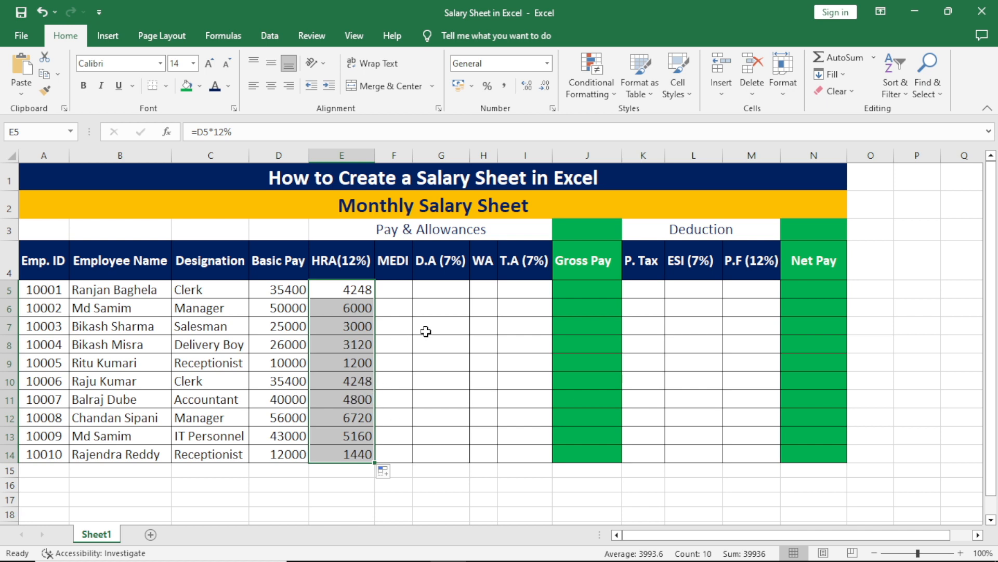
pyautogui.click(401, 293)
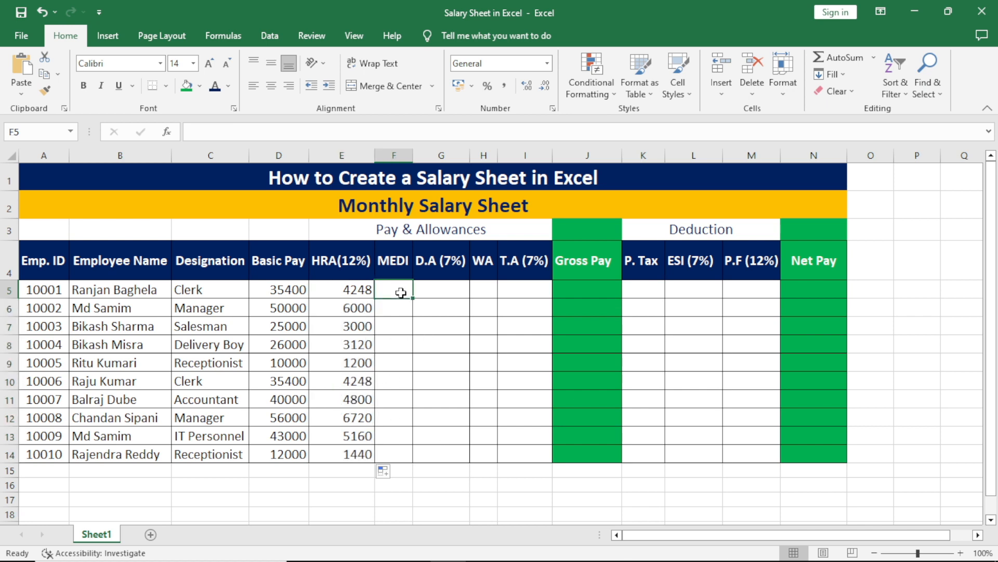
# Enter 500 in F5 and copy it down through F14.
pyautogui.write('500')
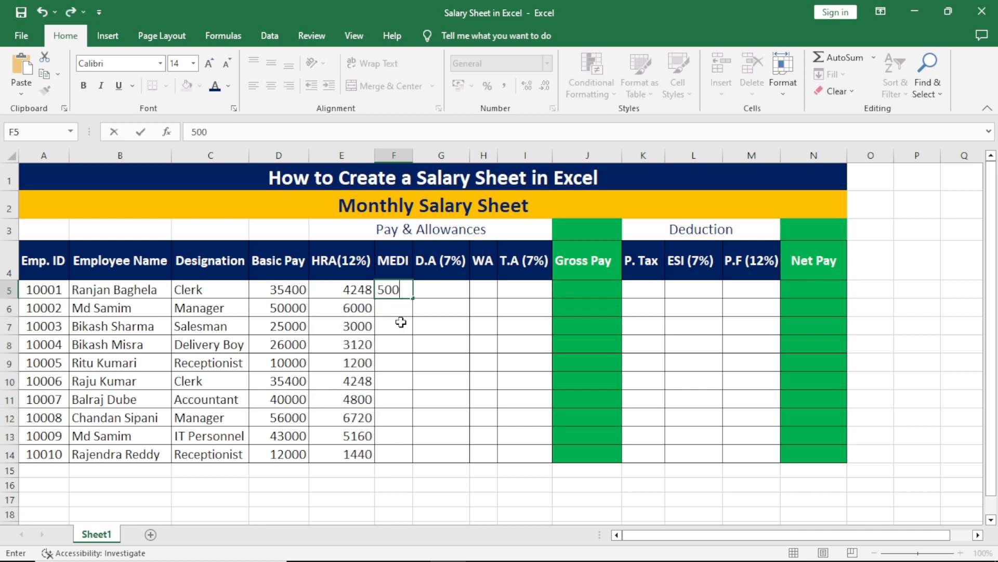
pyautogui.press('Return')
pyautogui.click(396, 290)
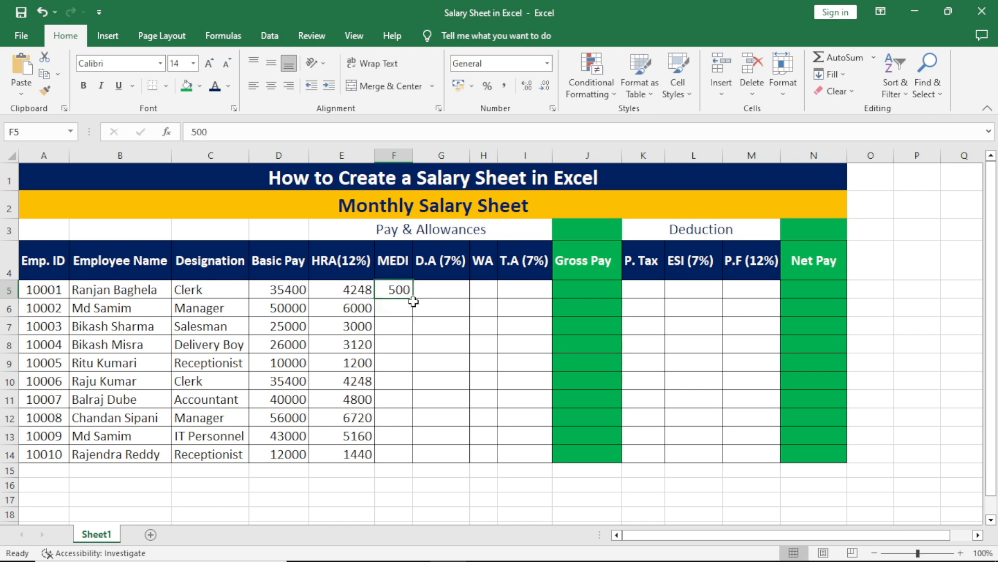
pyautogui.moveTo(413, 298); pyautogui.dragTo(419, 459)
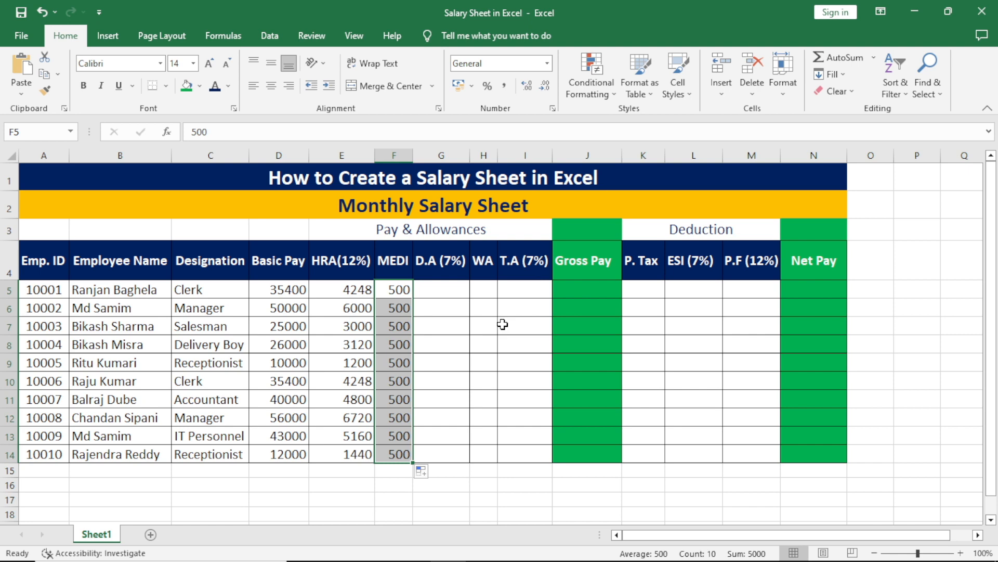
pyautogui.click(453, 291)
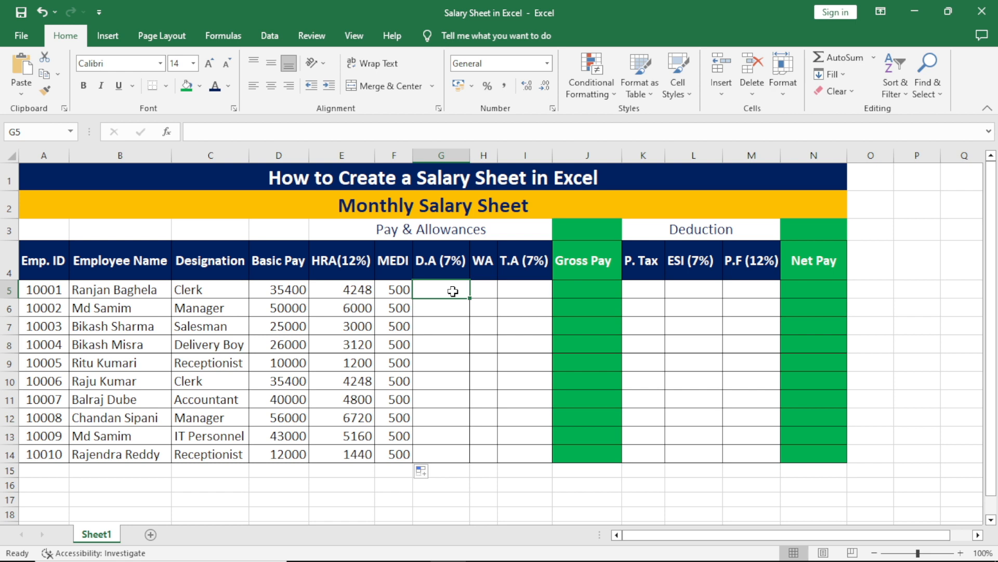
# Enter =D5*7% in G5 and fill it down through G14.
pyautogui.press('Down')
pyautogui.press('Down')
pyautogui.press('Up')
pyautogui.press('Up')
pyautogui.write('=')
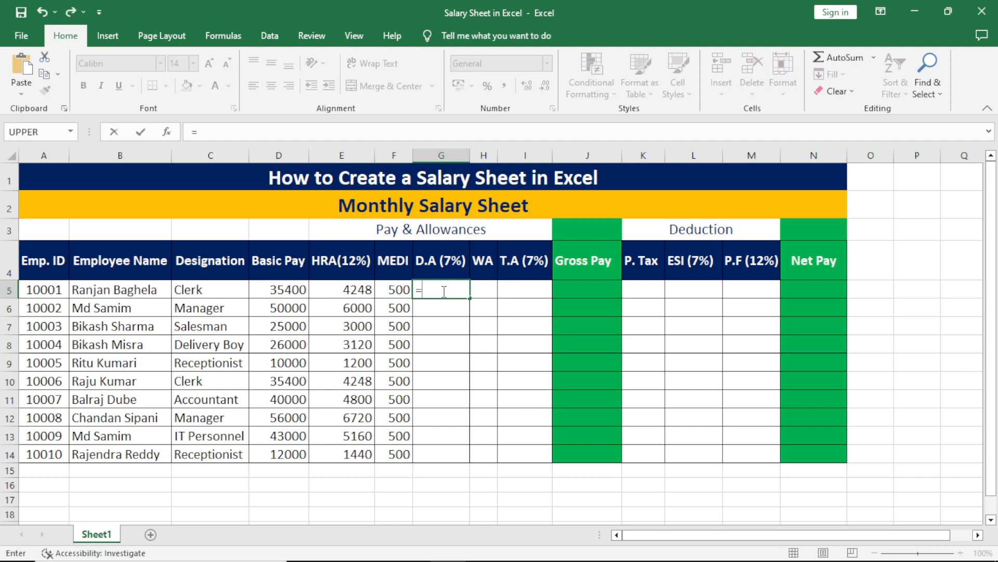
pyautogui.click(289, 289)
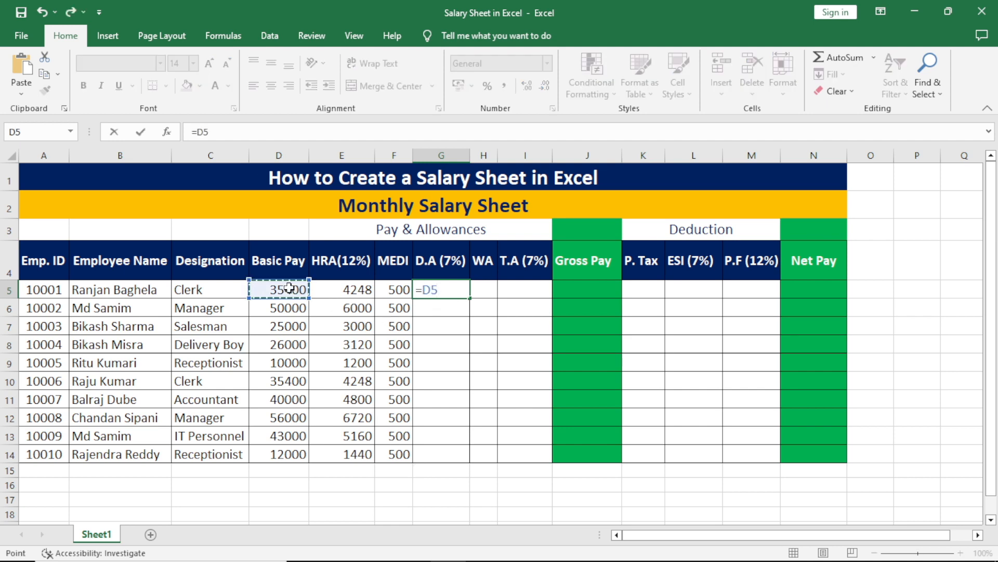
pyautogui.write('*7%')
pyautogui.press('Return')
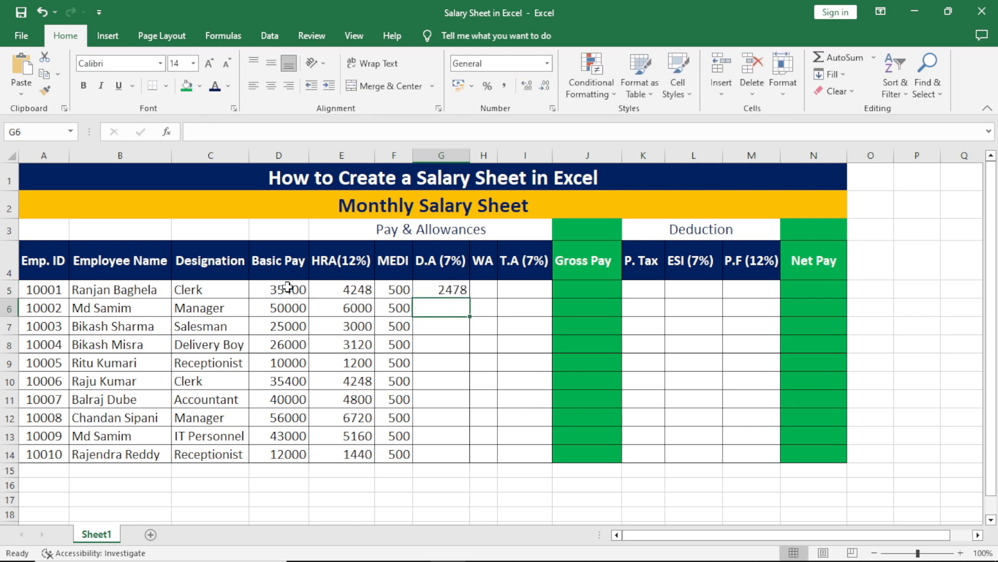
pyautogui.click(443, 292)
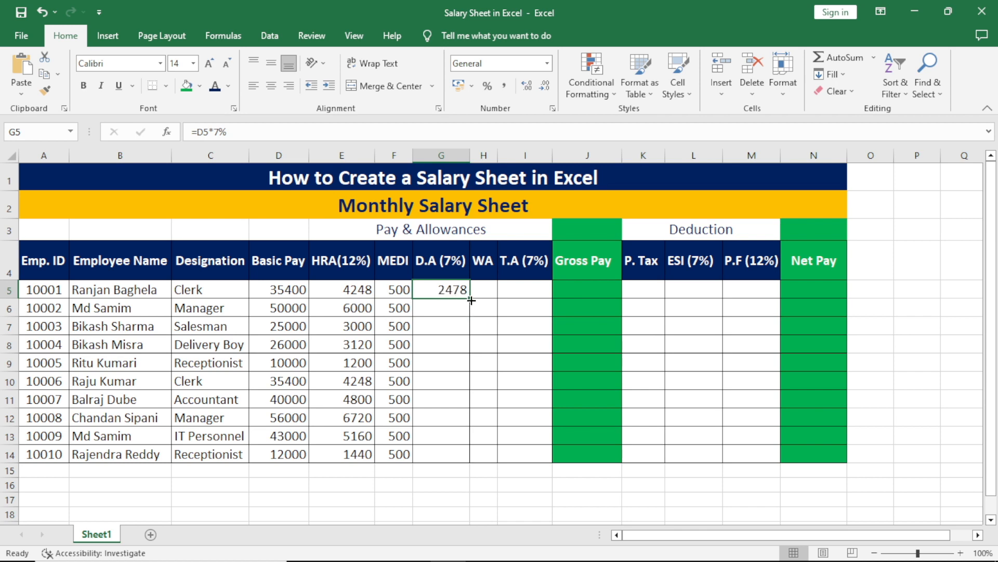
pyautogui.moveTo(471, 300); pyautogui.dragTo(488, 455)
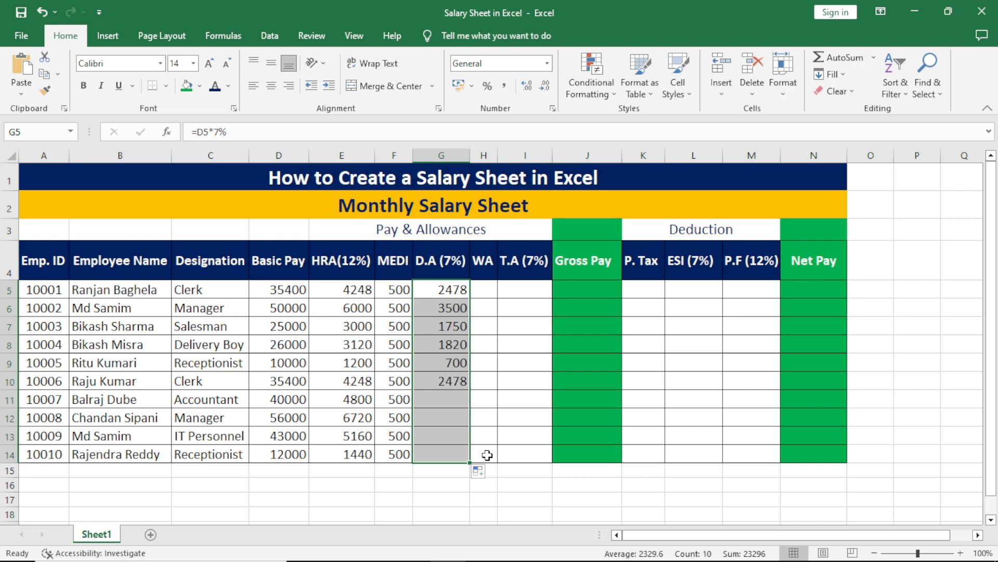
pyautogui.click(483, 284)
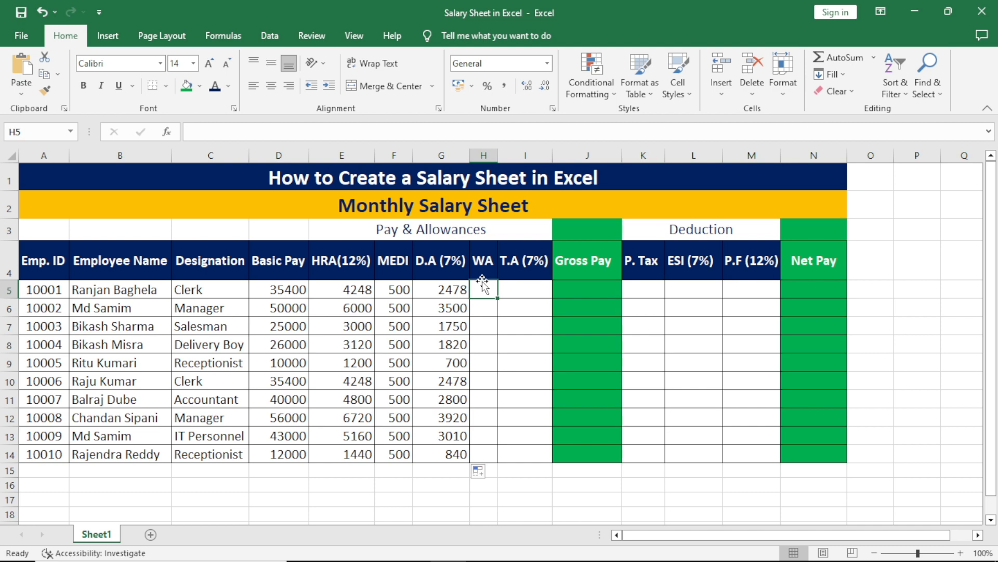
# Enter 50 in H5 and copy it down through H14.
pyautogui.click(490, 339)
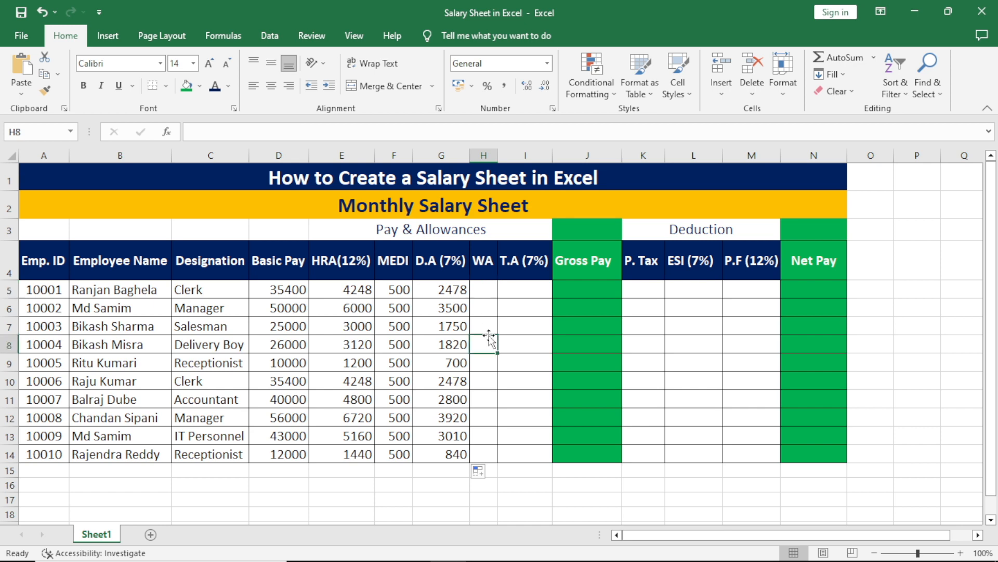
pyautogui.click(485, 290)
pyautogui.write('50')
pyautogui.press('Return')
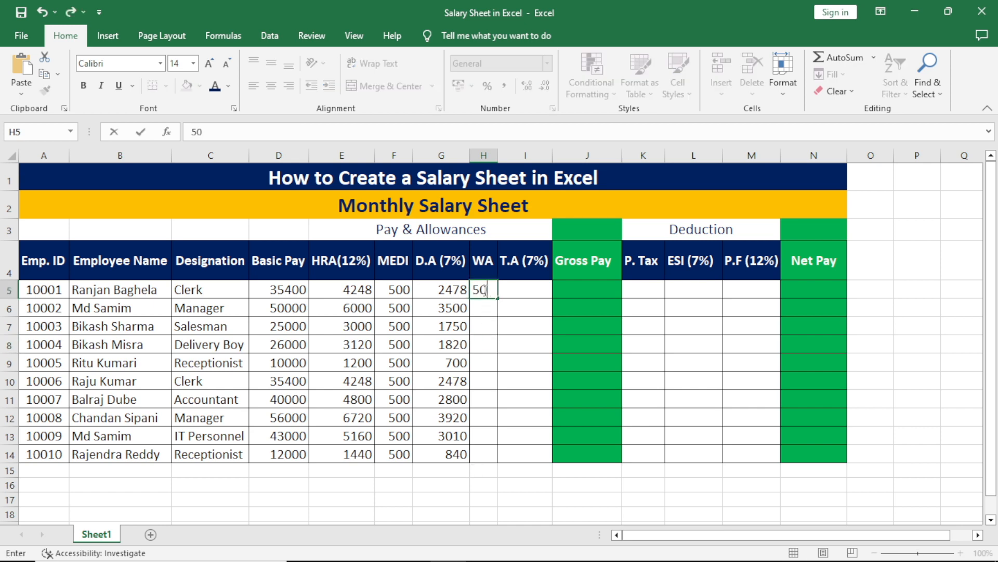
pyautogui.click(484, 290)
pyautogui.moveTo(497, 298); pyautogui.dragTo(510, 460)
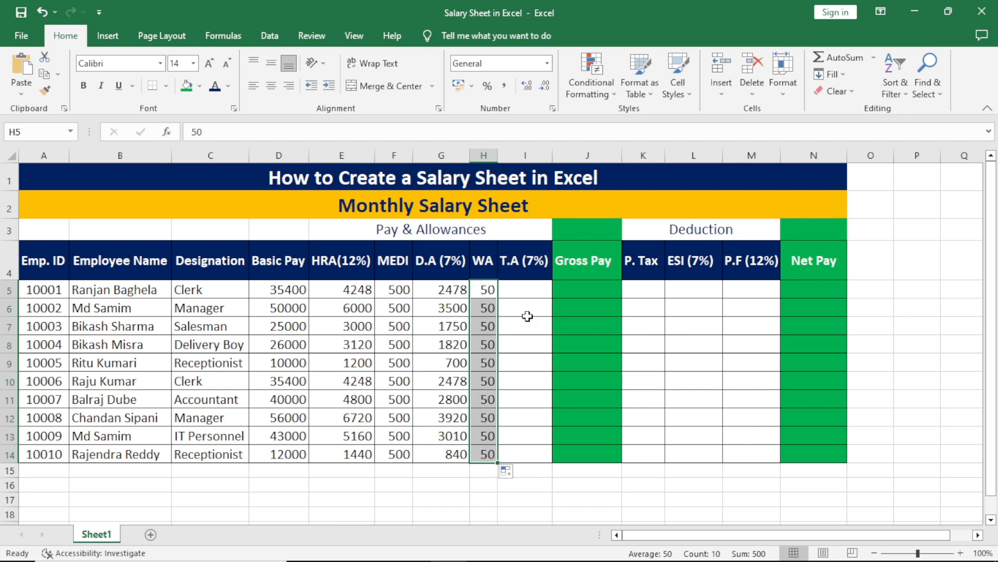
pyautogui.click(527, 293)
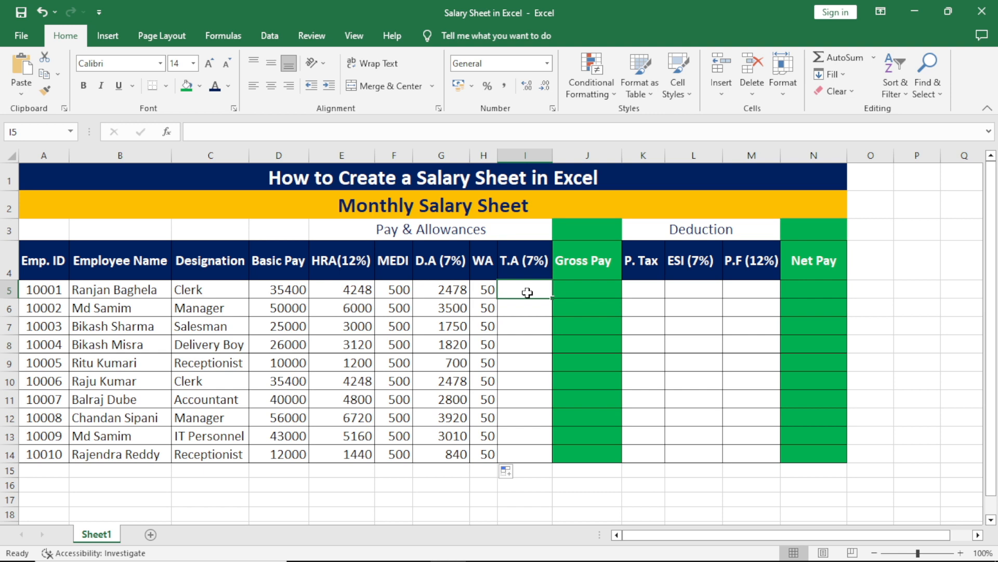
# Enter =D5*7% in I5 and fill it down through I14.
pyautogui.write('=')
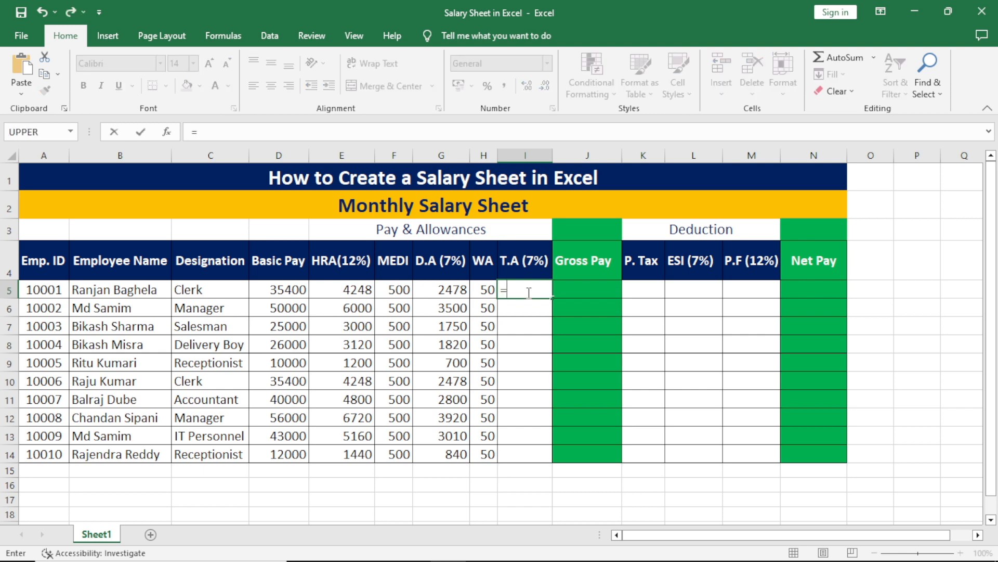
pyautogui.click(286, 294)
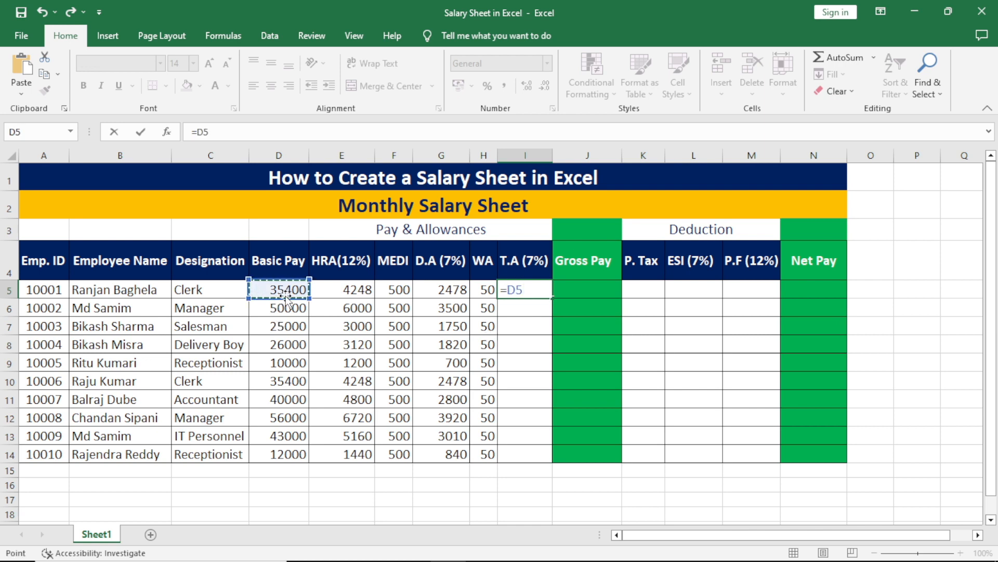
pyautogui.write('*7%')
pyautogui.press('Return')
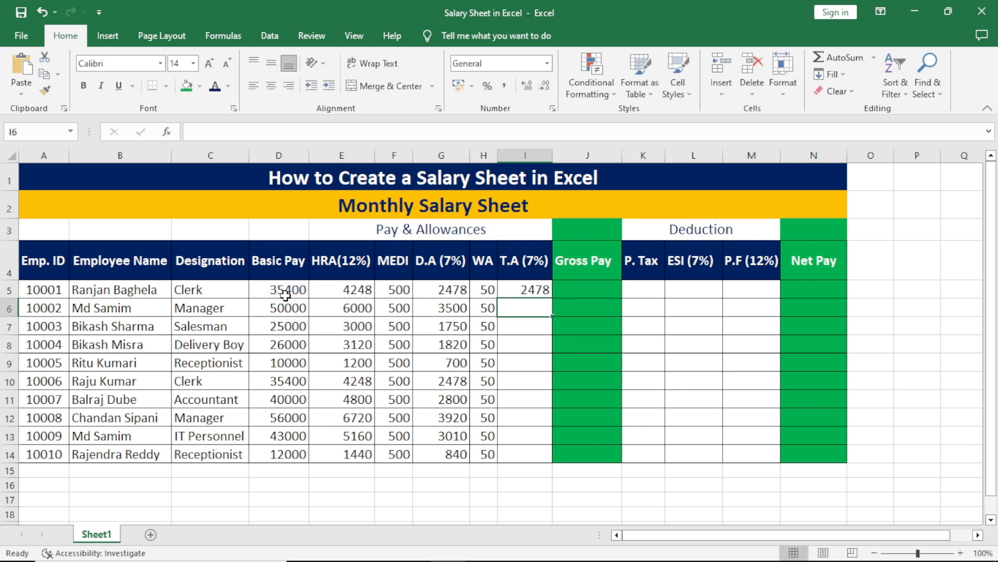
pyautogui.click(527, 289)
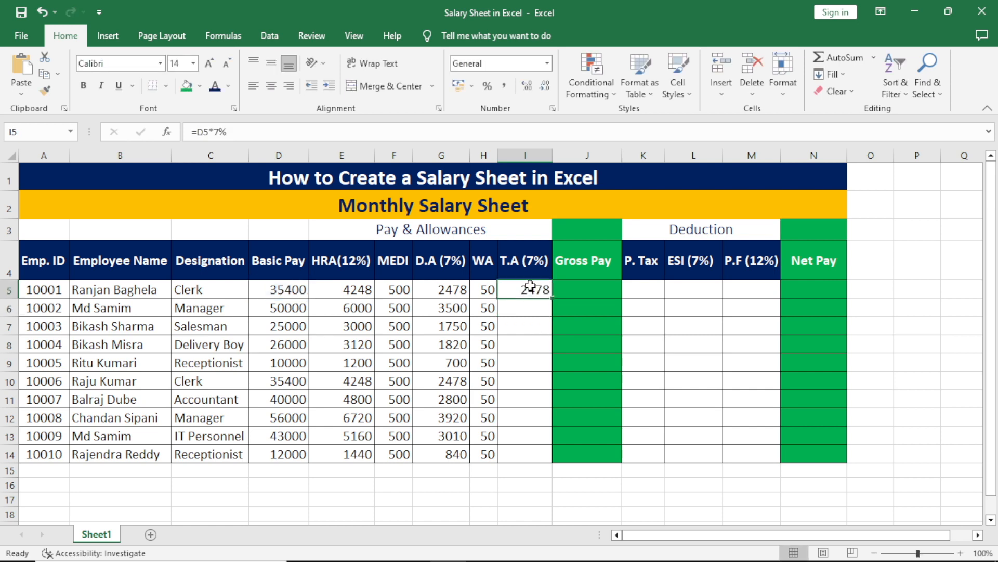
pyautogui.moveTo(553, 298); pyautogui.dragTo(571, 460)
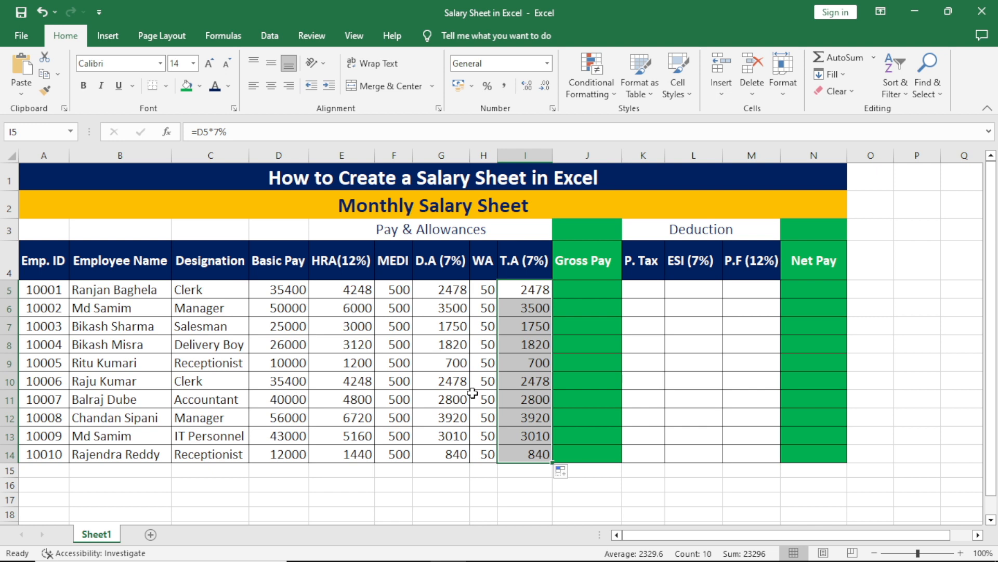
pyautogui.click(568, 289)
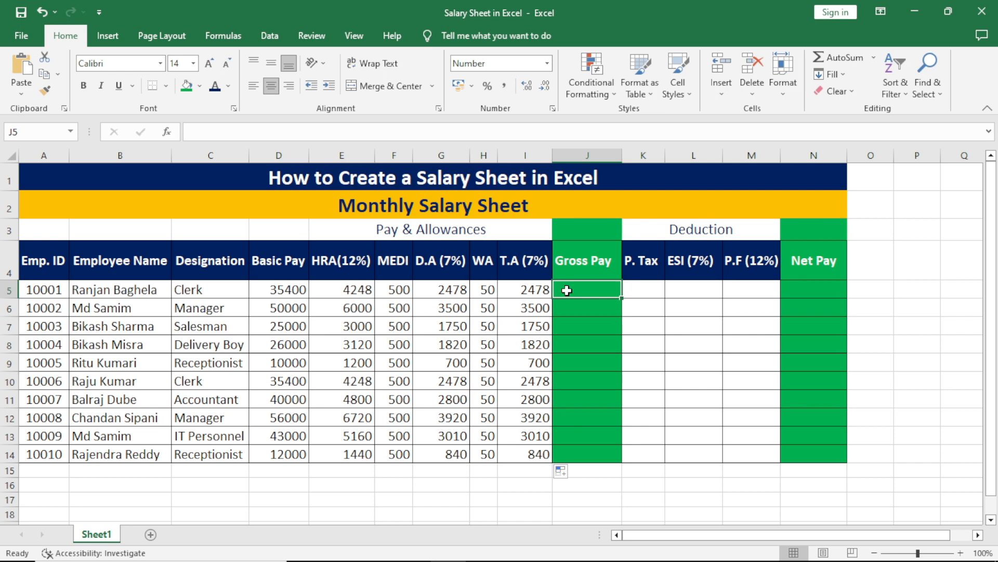
# Enter =D5+E5+F5+G5+H5+I5 in J5 as the first Gross Pay.
pyautogui.write('=')
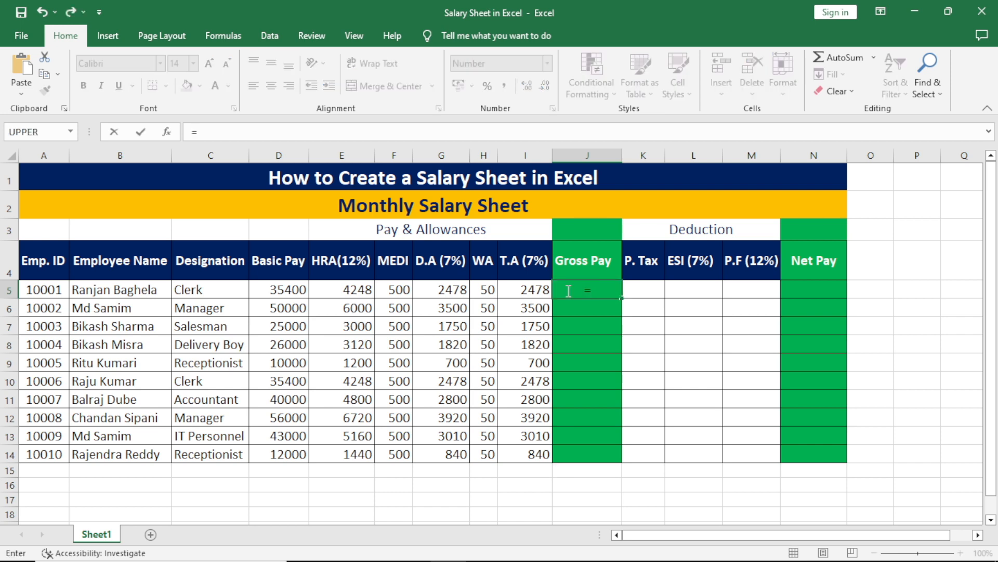
pyautogui.click(289, 291)
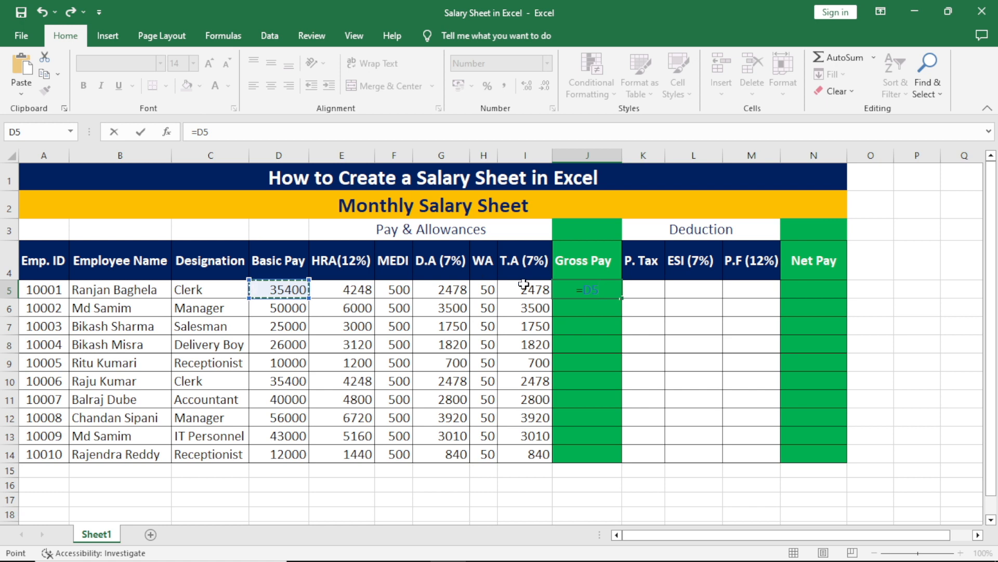
pyautogui.write('+')
pyautogui.click(360, 288)
pyautogui.write('+')
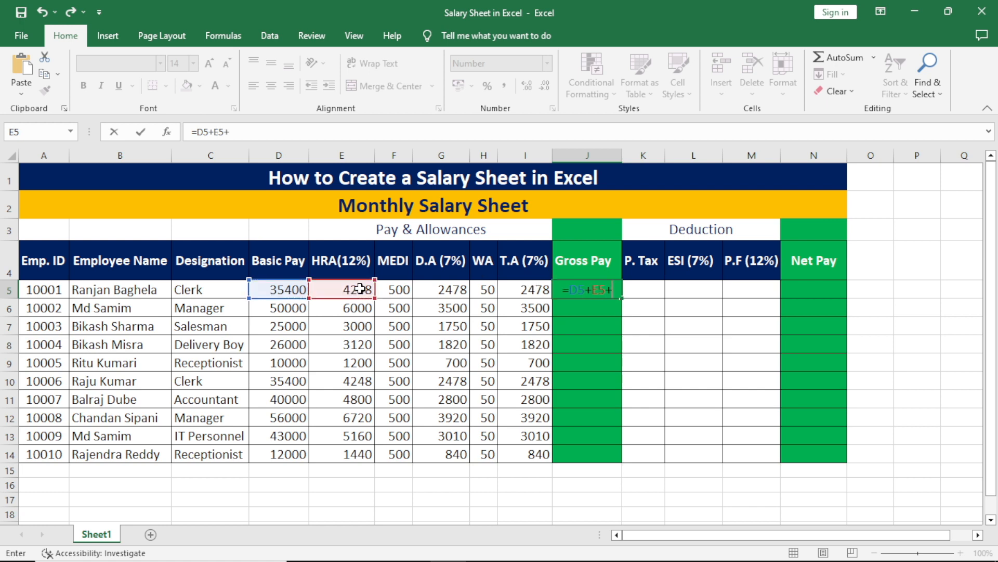
pyautogui.click(391, 291)
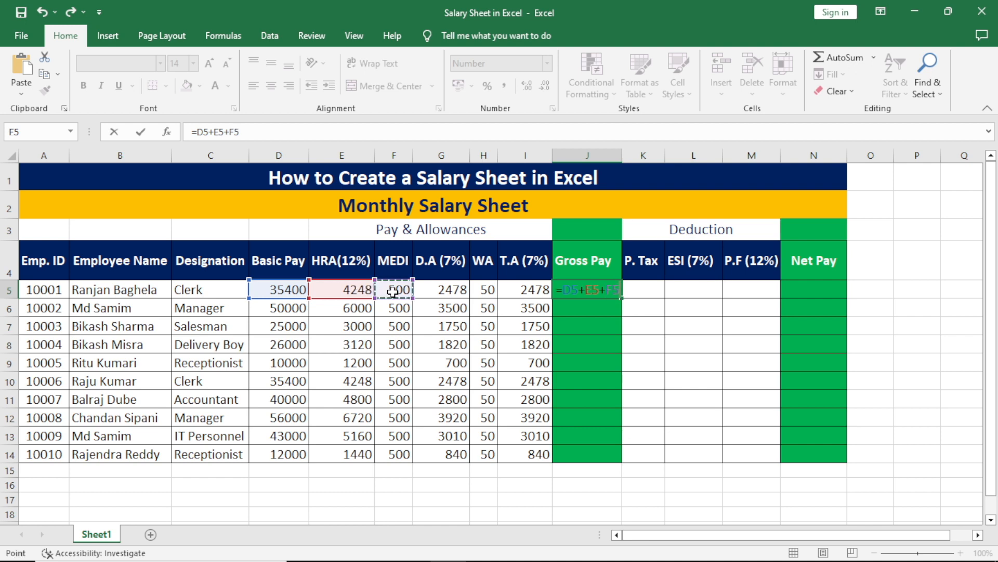
pyautogui.write('+')
pyautogui.click(441, 290)
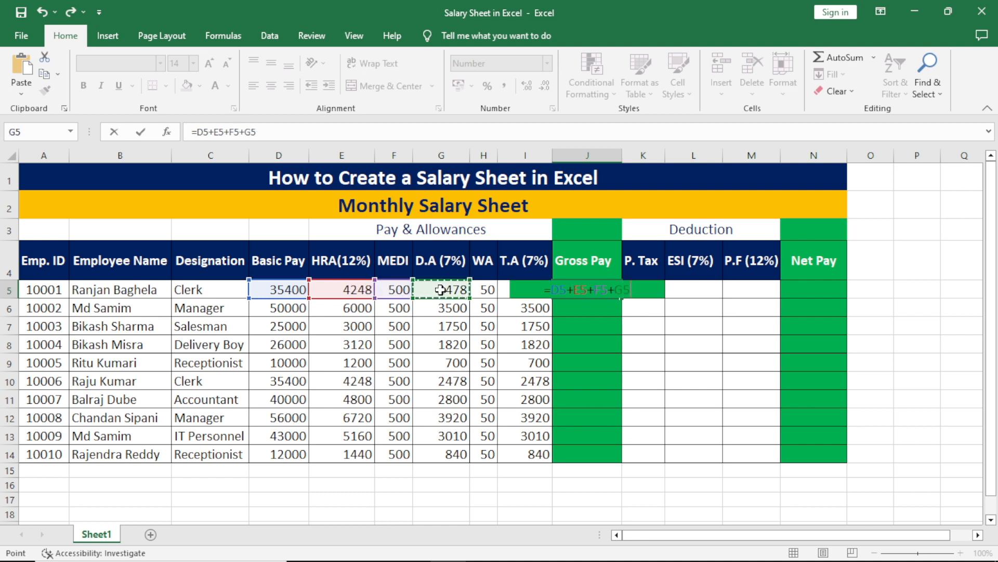
pyautogui.write('+')
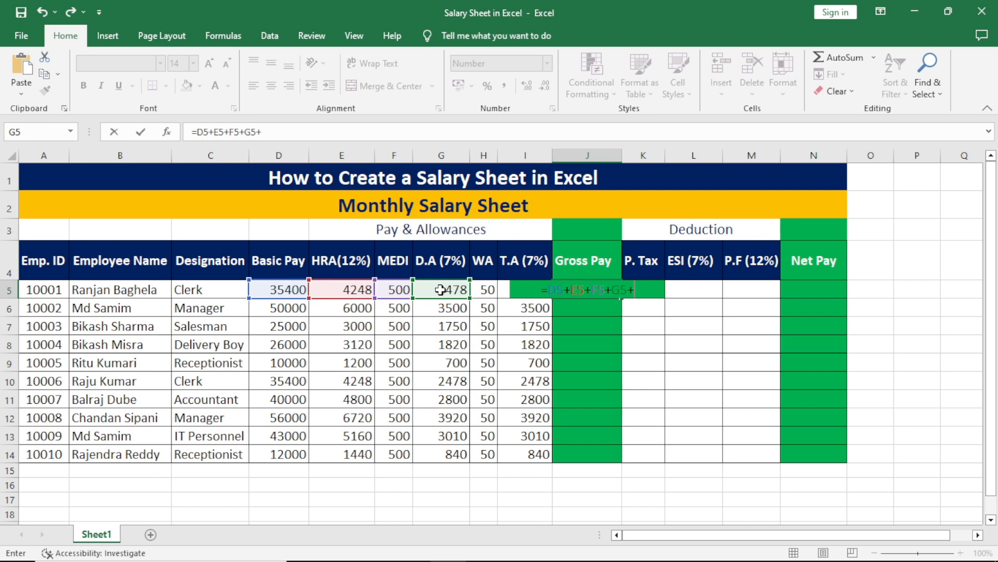
pyautogui.click(486, 290)
pyautogui.write('+')
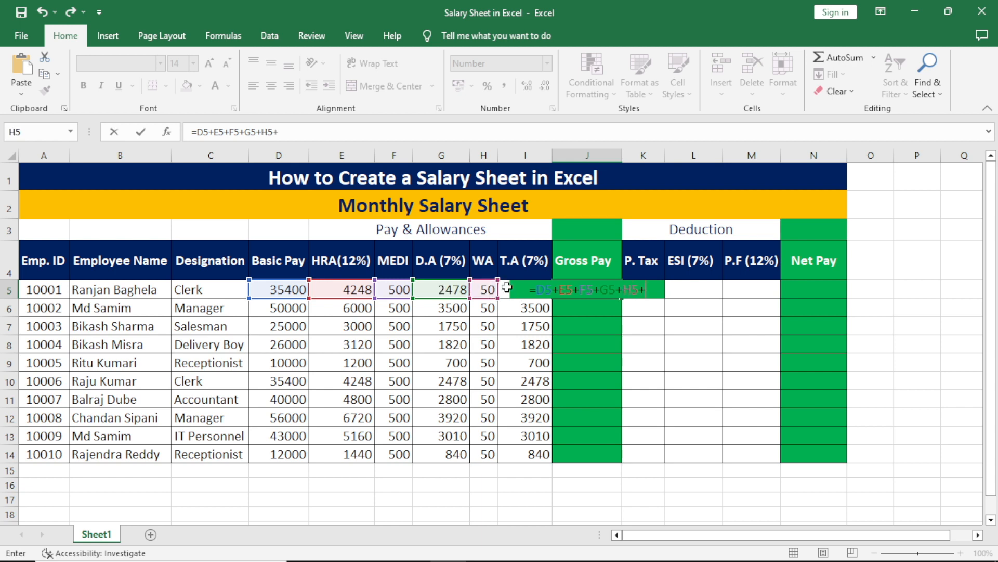
pyautogui.click(507, 286)
pyautogui.press('Return')
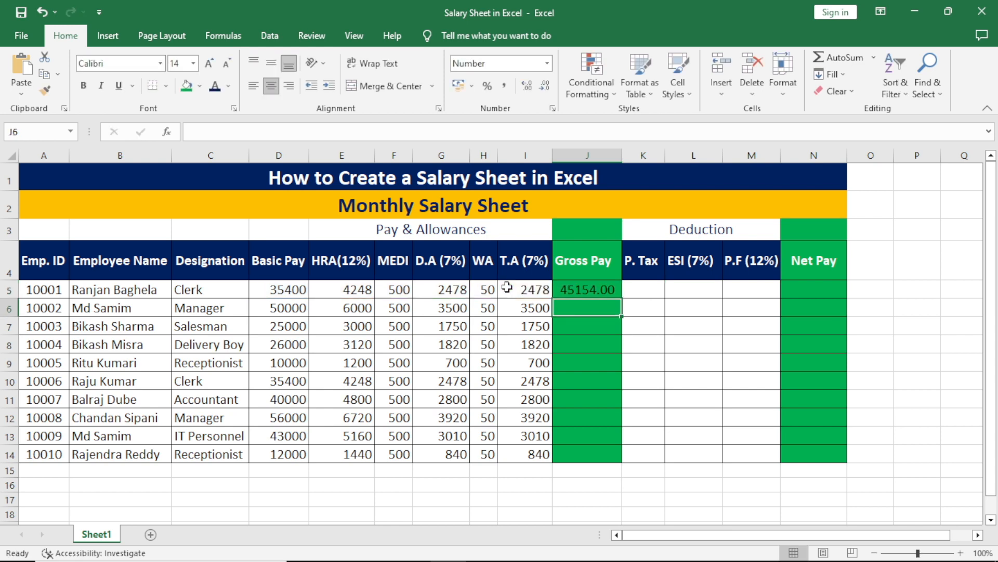
# Copy the Gross Pay formula down through J14.
pyautogui.click(596, 289)
pyautogui.moveTo(621, 297); pyautogui.dragTo(619, 457)
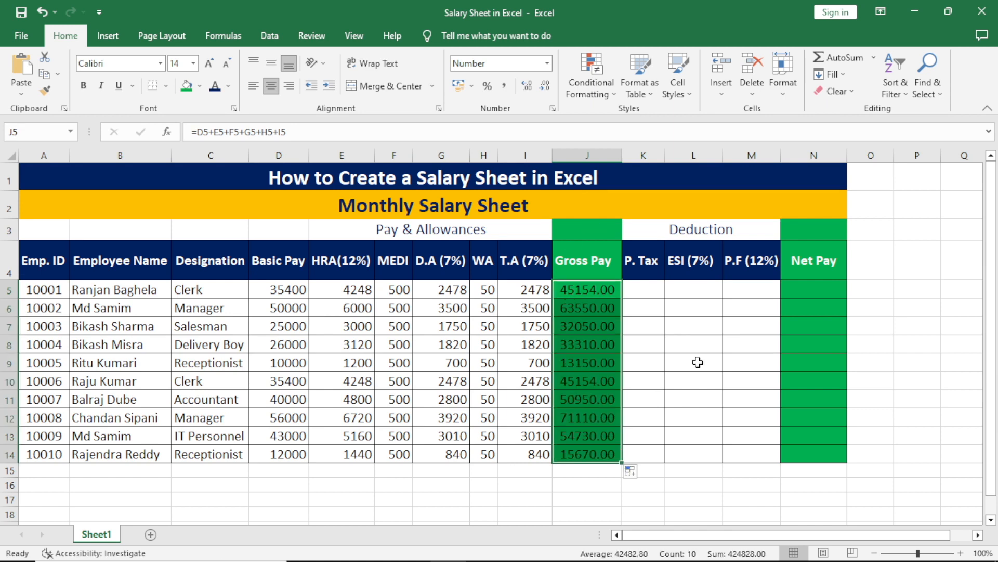
pyautogui.click(644, 289)
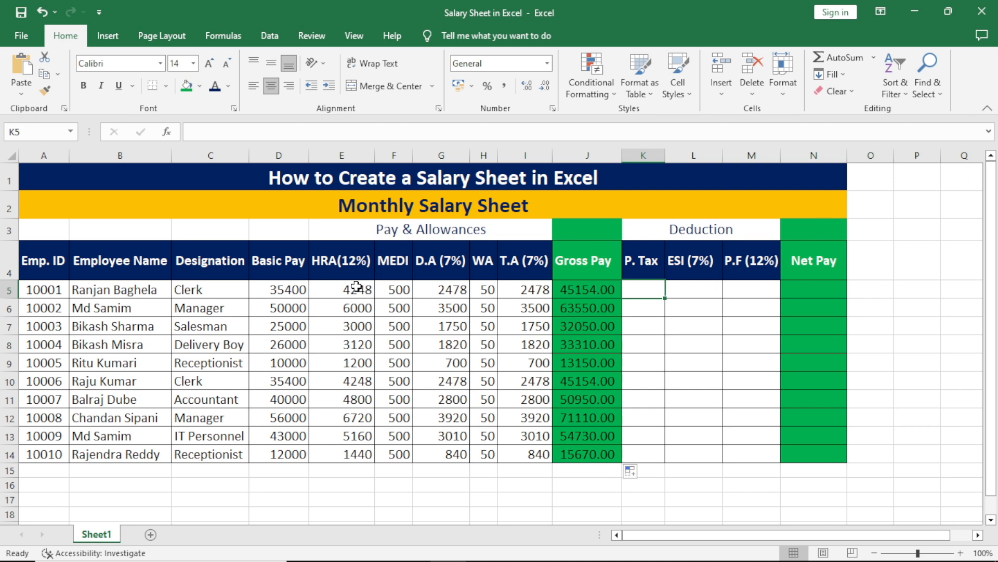
pyautogui.click(691, 347)
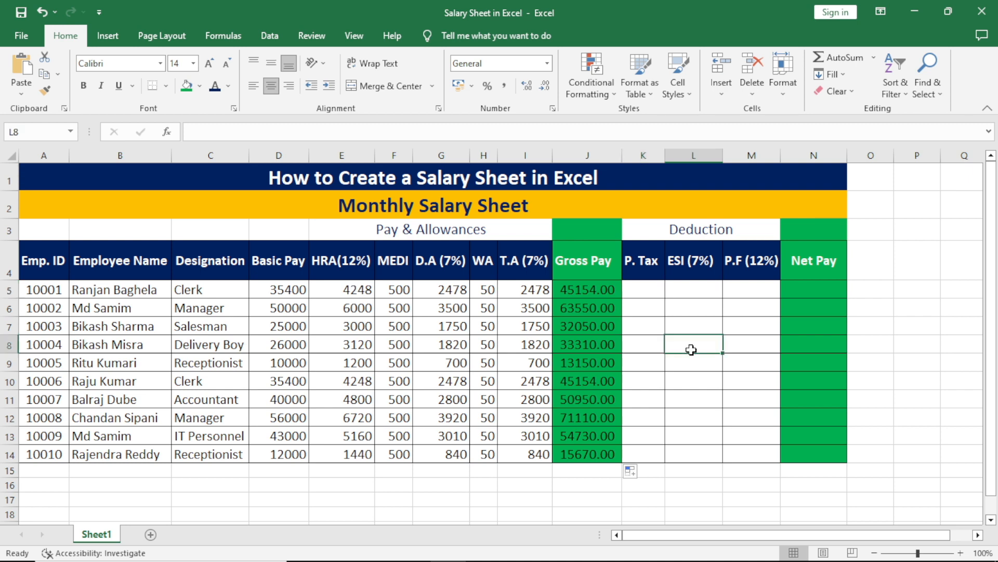
pyautogui.click(647, 288)
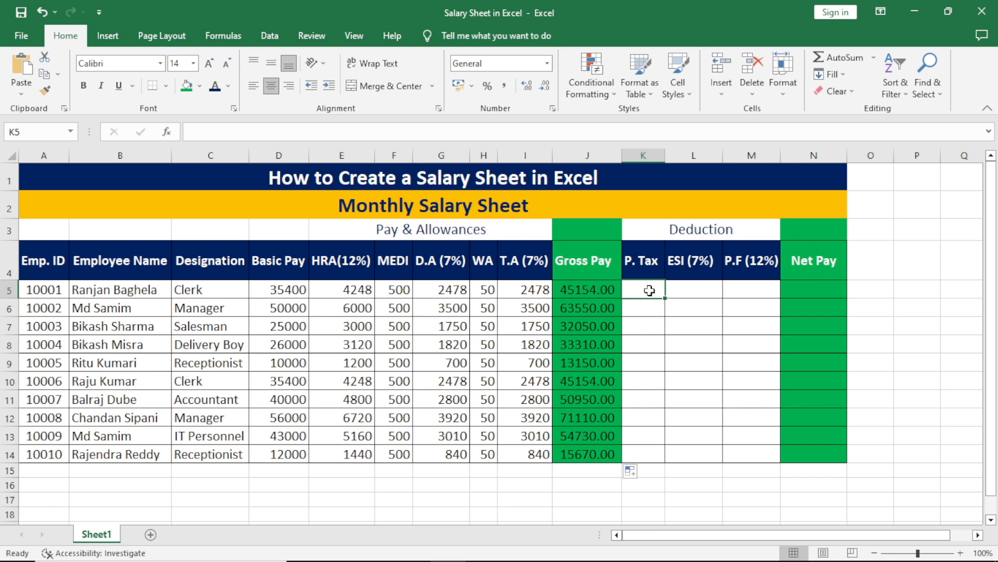
pyautogui.click(652, 326)
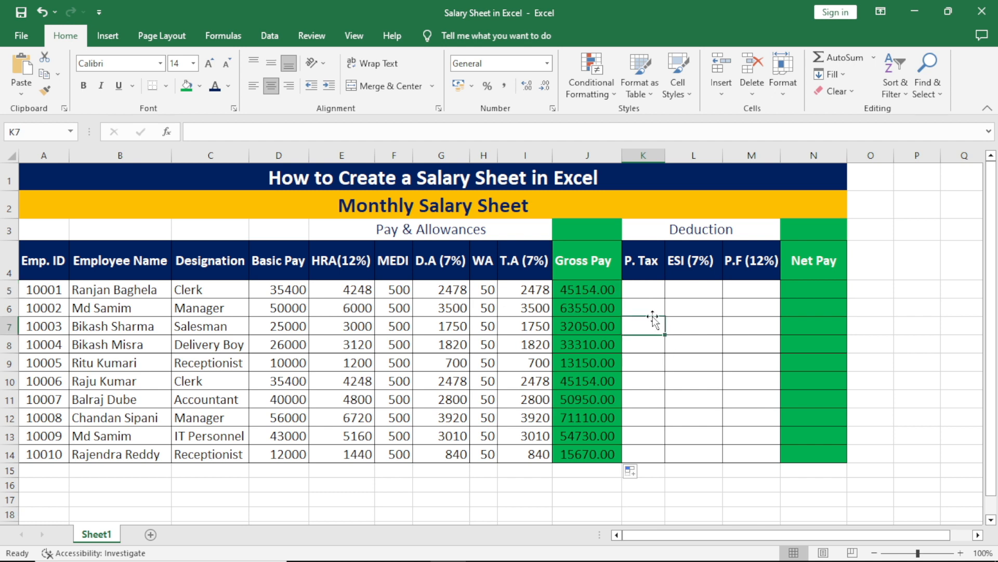
pyautogui.click(650, 294)
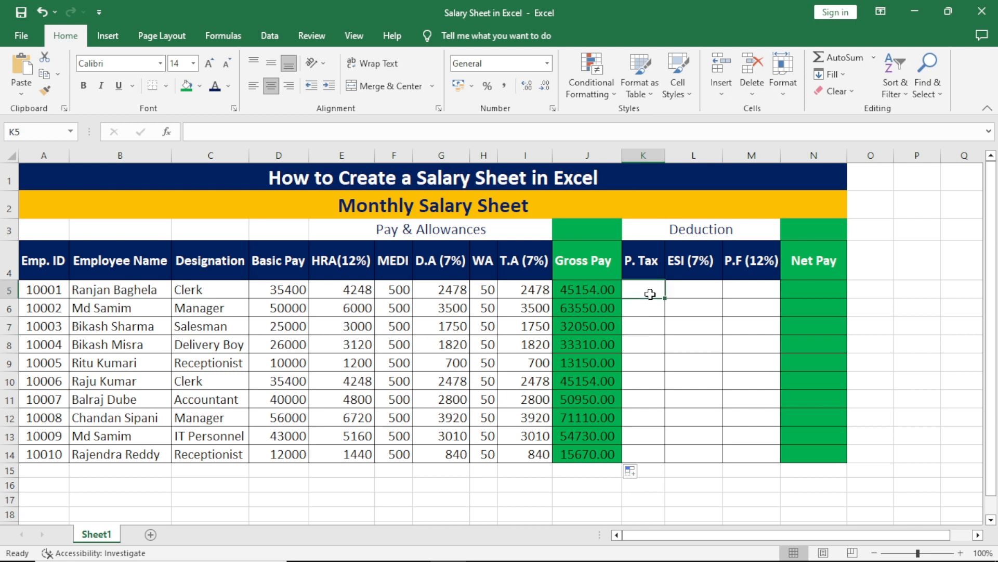
# Begin K5 with =IF(D5>=40000,200, and copy the IF condition from the formula bar.
pyautogui.write('=')
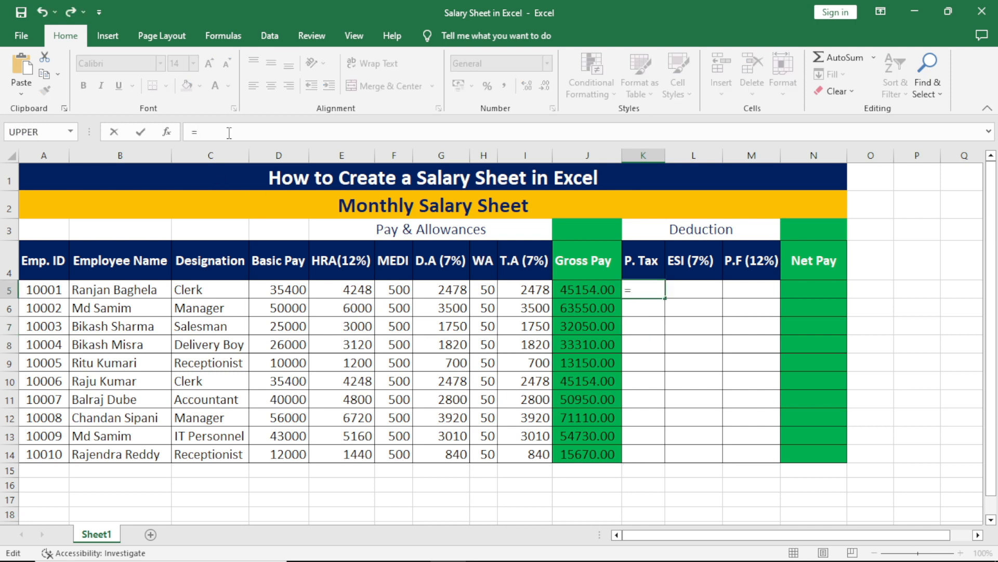
pyautogui.write('I')
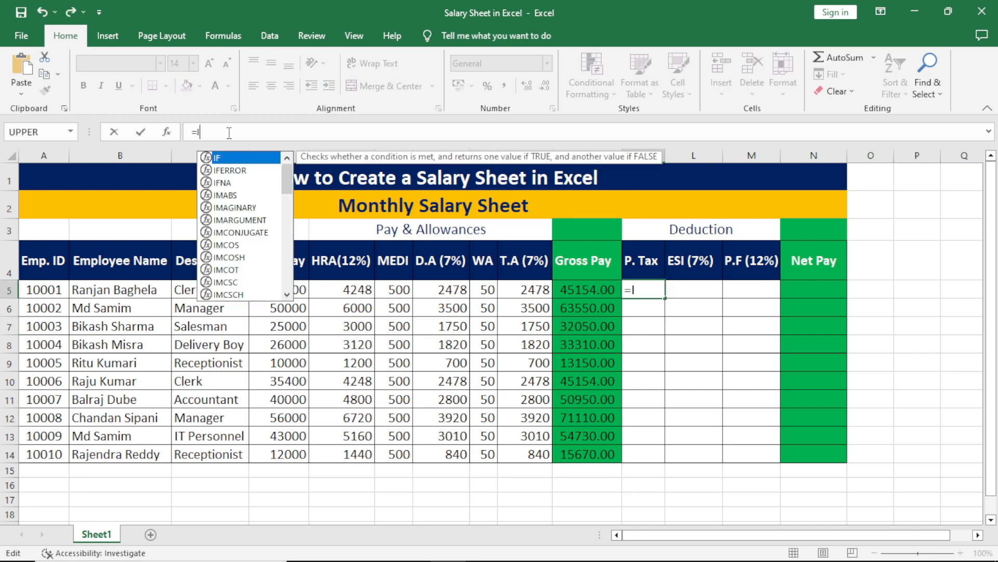
pyautogui.write('F(')
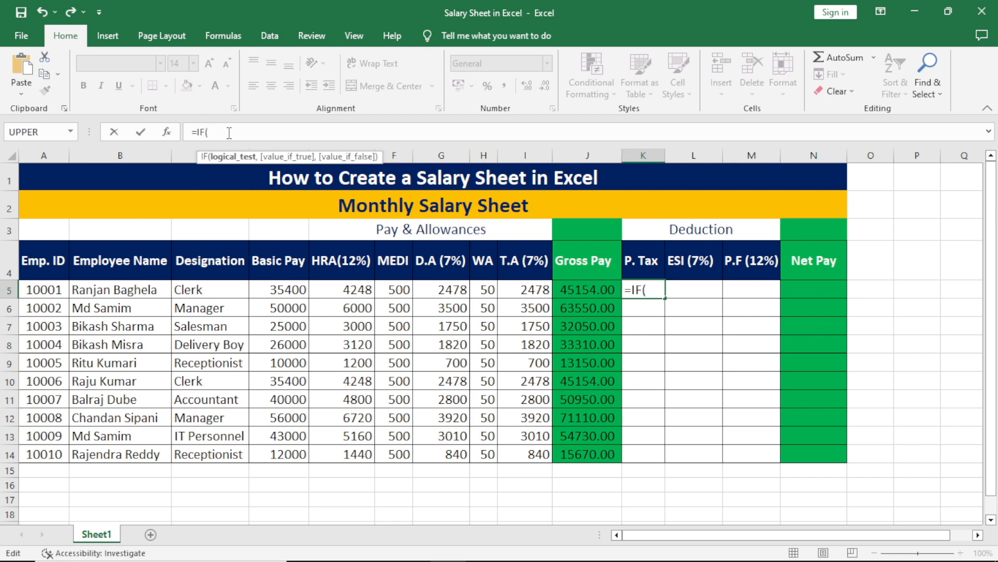
pyautogui.click(289, 292)
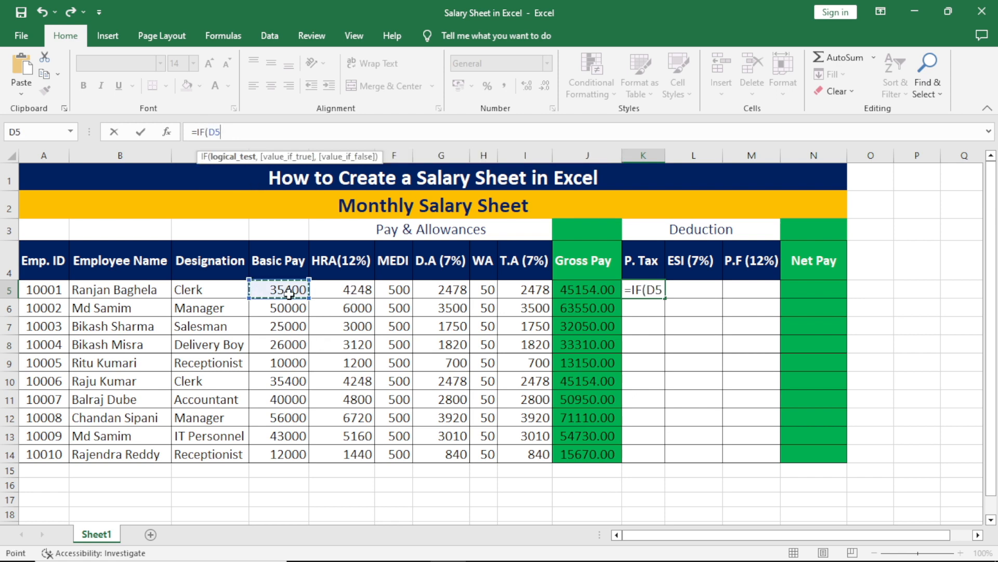
pyautogui.write('>=')
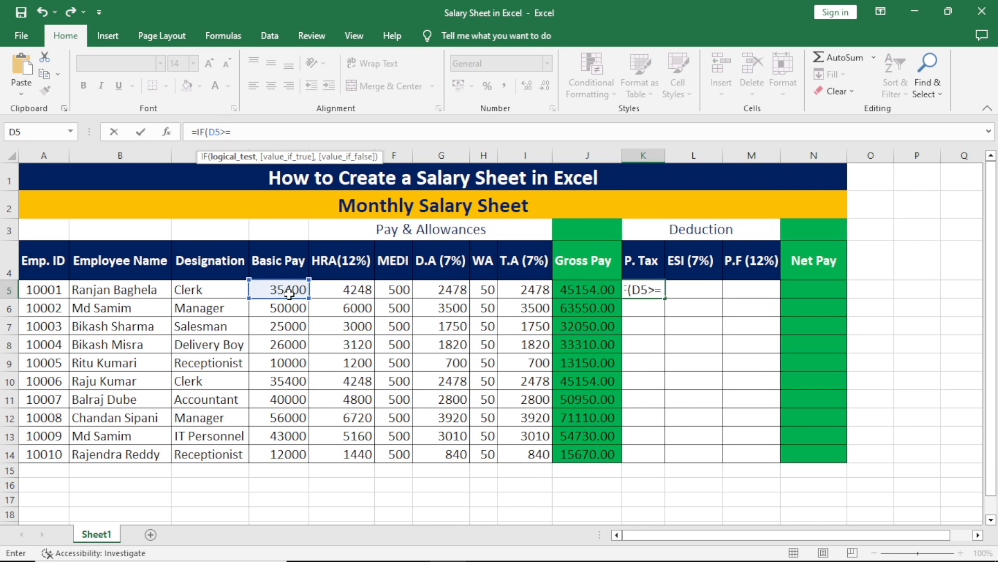
pyautogui.write('40000')
pyautogui.write(',')
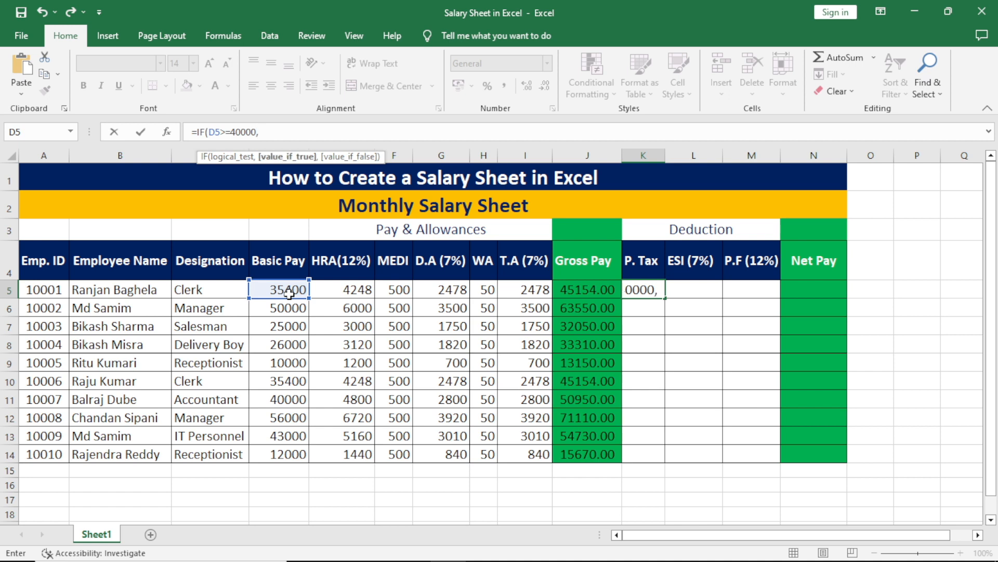
pyautogui.write('2000')
pyautogui.press('BackSpace')
pyautogui.write(',')
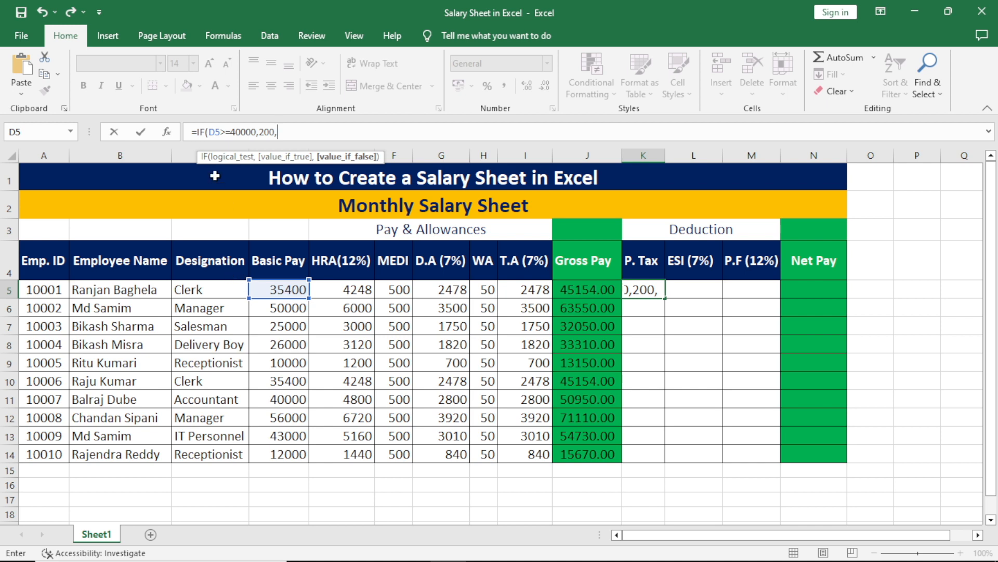
pyautogui.moveTo(197, 132); pyautogui.dragTo(282, 134)
pyautogui.hotkey('ctrl', 'c')
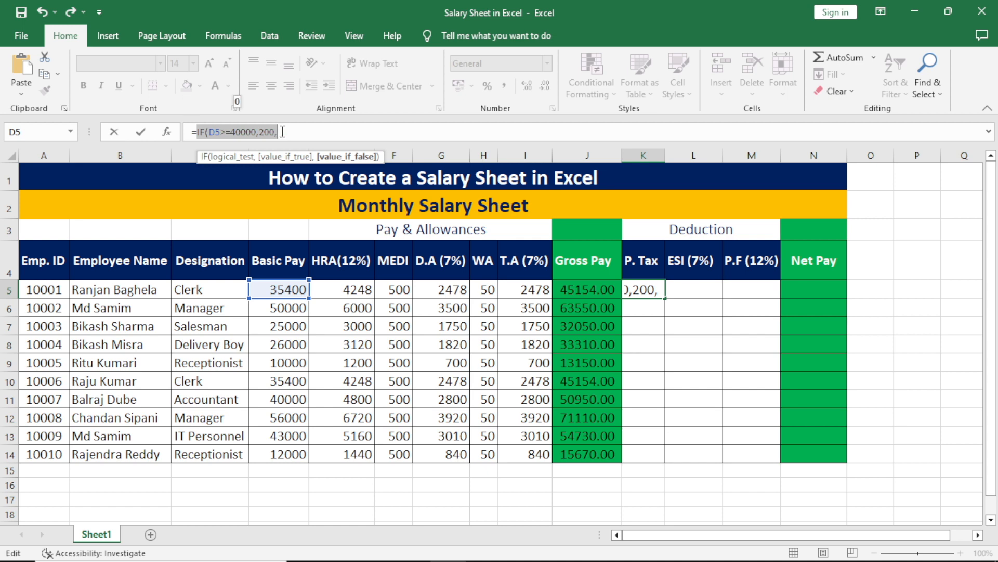
pyautogui.click(293, 130)
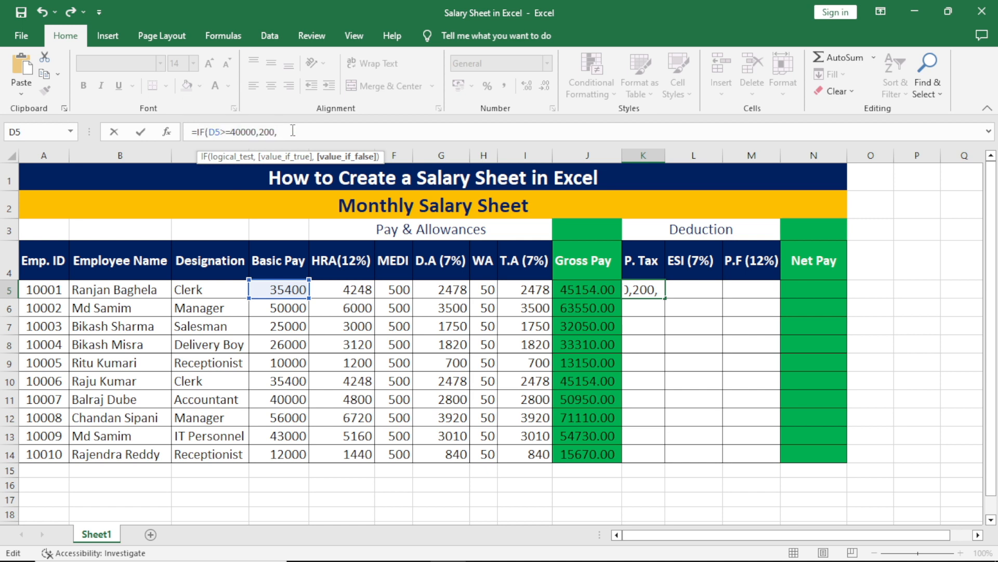
# Nest a second tier giving 150 tax when basic pay is 25000 or more.
pyautogui.hotkey('ctrl', 'v')
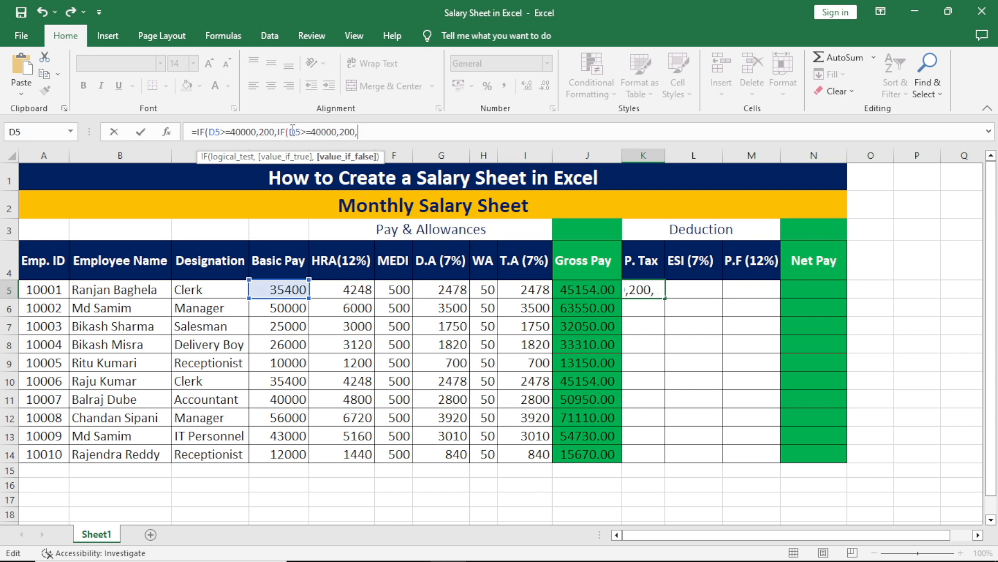
pyautogui.click(338, 132)
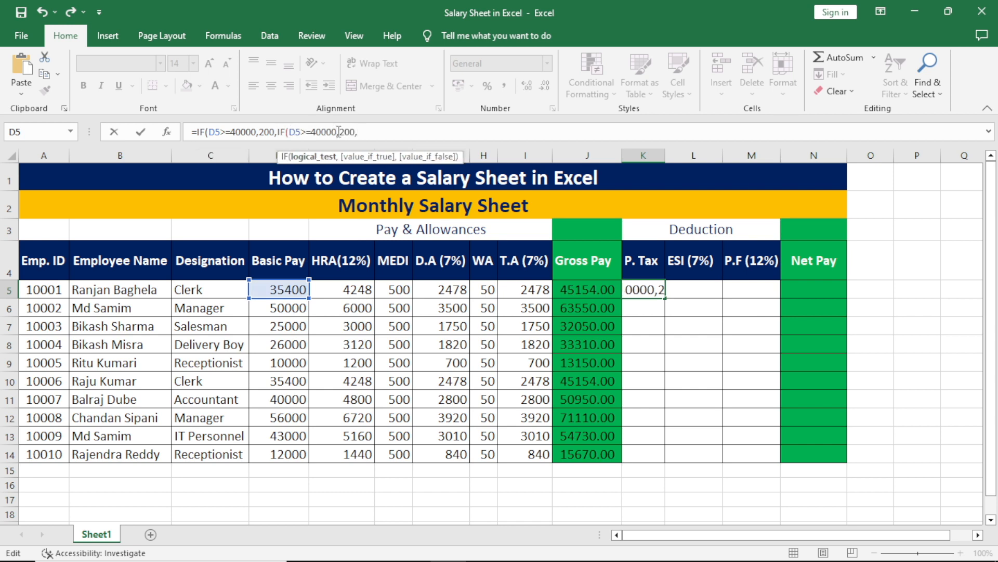
pyautogui.press('BackSpace')
pyautogui.press('BackSpace')
pyautogui.press('BackSpace')
pyautogui.press('BackSpace')
pyautogui.press('BackSpace')
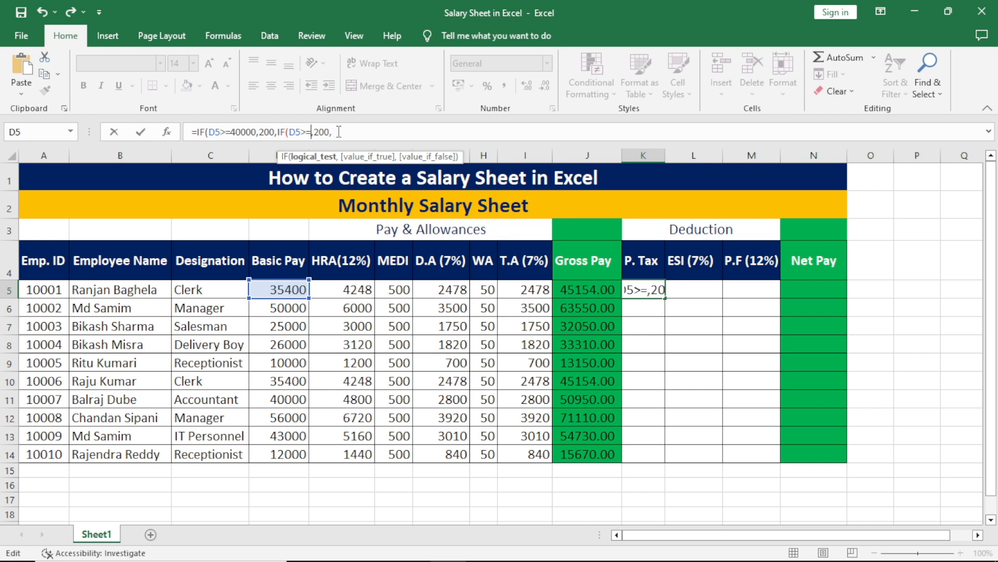
pyautogui.write('25000')
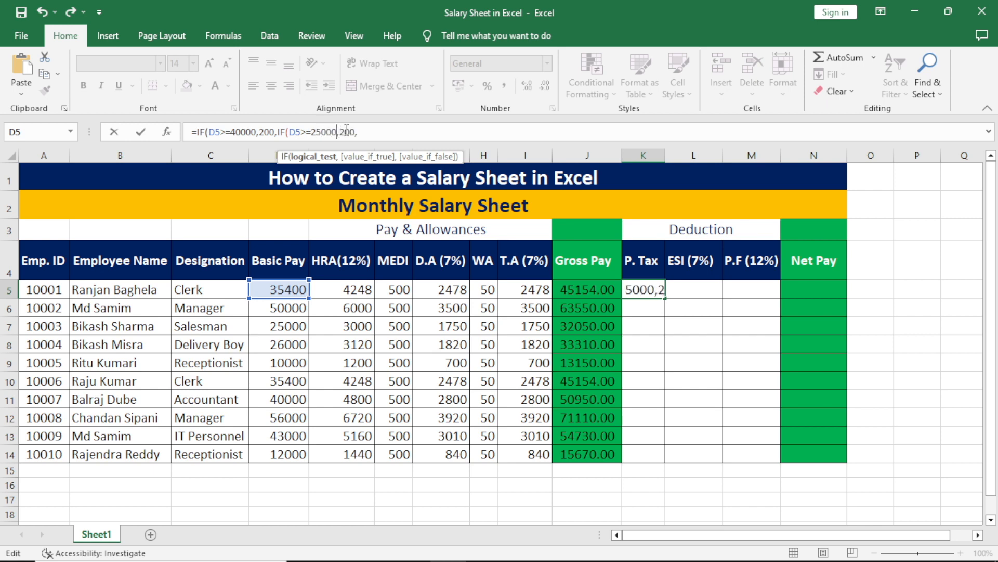
pyautogui.click(354, 130)
pyautogui.press('BackSpace')
pyautogui.press('BackSpace')
pyautogui.press('BackSpace')
pyautogui.write('150')
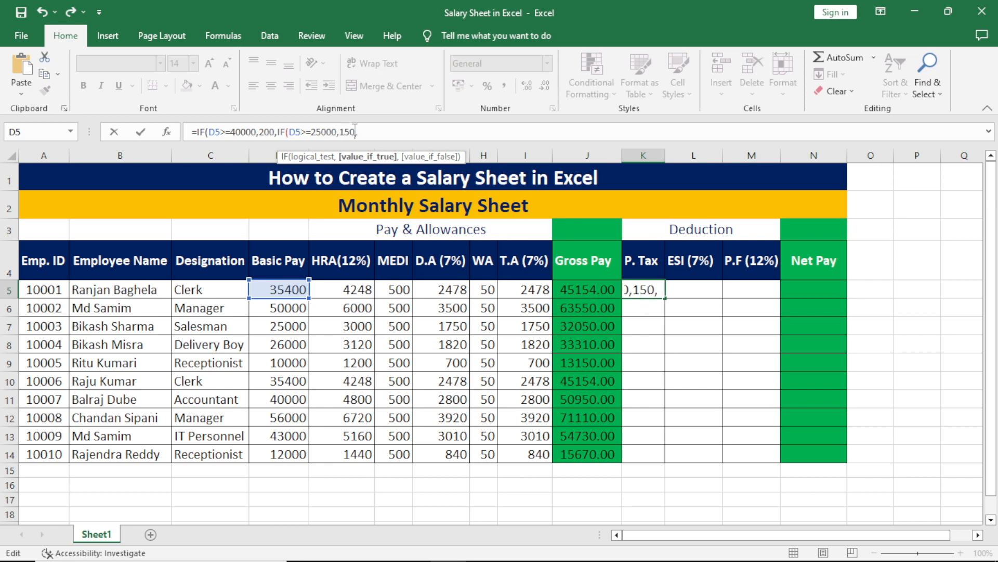
# Add a third tier giving 130 tax when basic pay is 15000 or more.
pyautogui.click(382, 131)
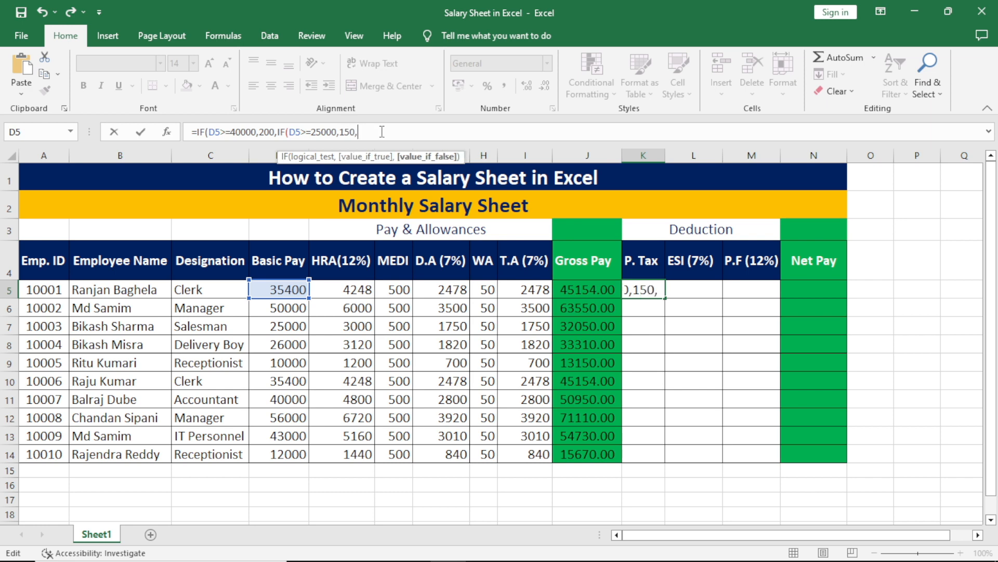
pyautogui.hotkey('ctrl', 'v')
pyautogui.click(414, 132)
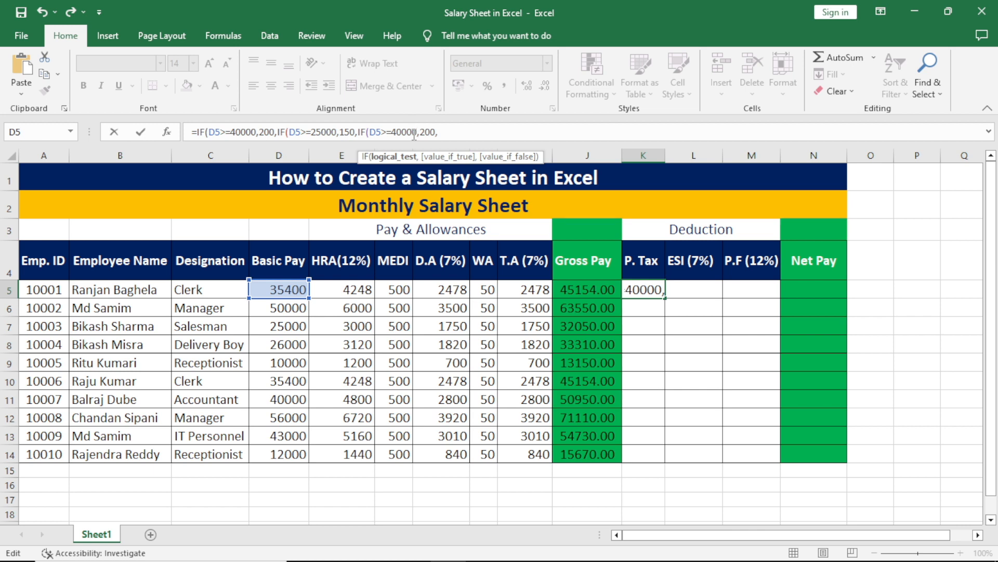
pyautogui.press('BackSpace')
pyautogui.press('BackSpace')
pyautogui.press('BackSpace')
pyautogui.press('BackSpace')
pyautogui.press('BackSpace')
pyautogui.write('15000')
pyautogui.click(437, 133)
pyautogui.press('BackSpace')
pyautogui.press('BackSpace')
pyautogui.press('BackSpace')
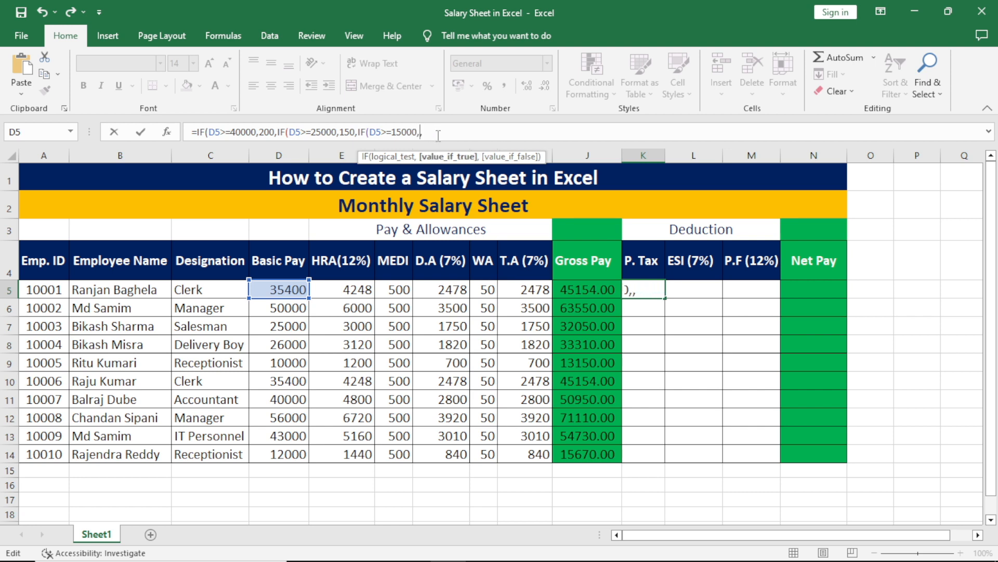
pyautogui.write('130')
# Add a fourth tier giving 110 tax when basic pay is 10000 or more.
pyautogui.press('Right')
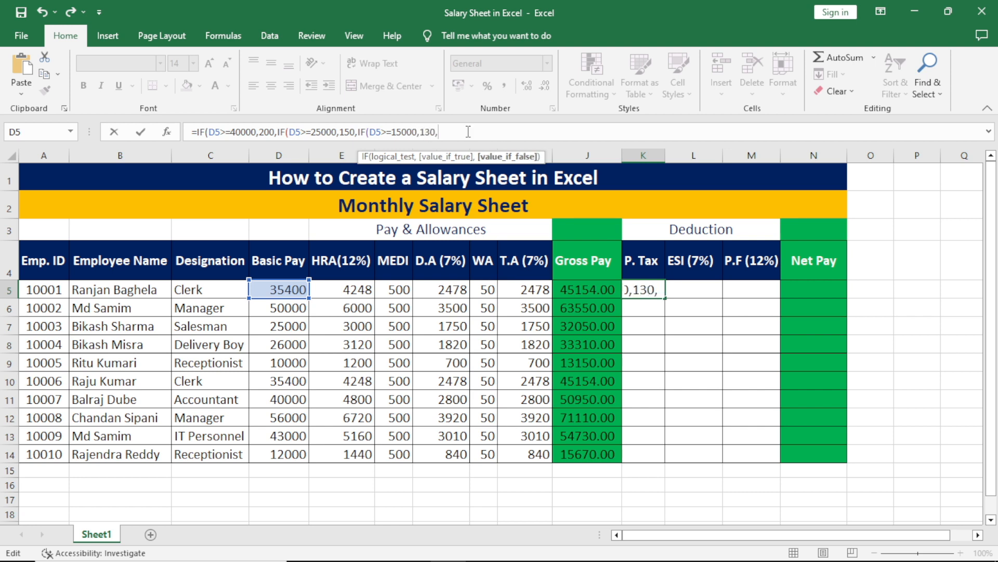
pyautogui.hotkey('ctrl', 'v')
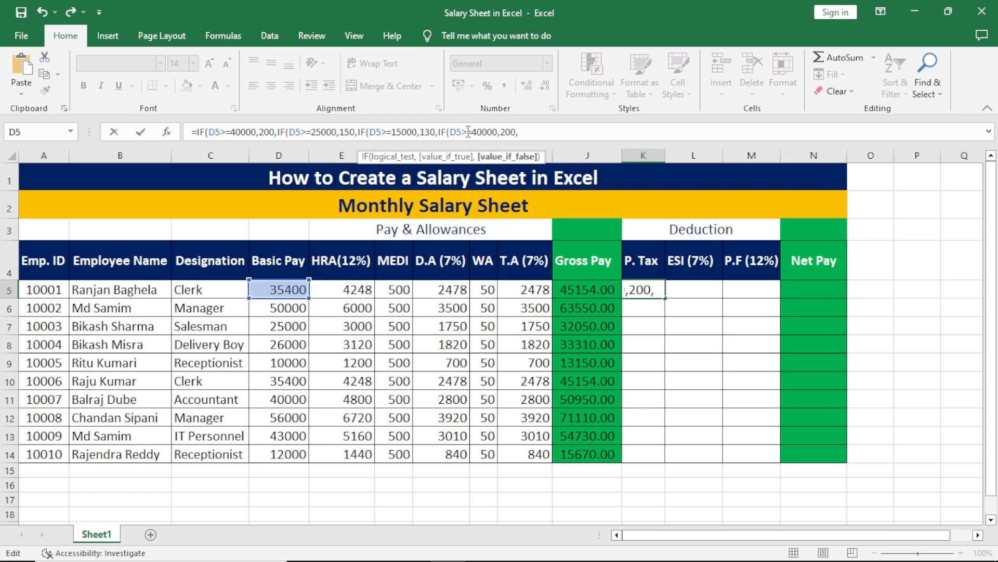
pyautogui.click(498, 131)
pyautogui.press('BackSpace')
pyautogui.press('BackSpace')
pyautogui.press('BackSpace')
pyautogui.press('BackSpace')
pyautogui.press('BackSpace')
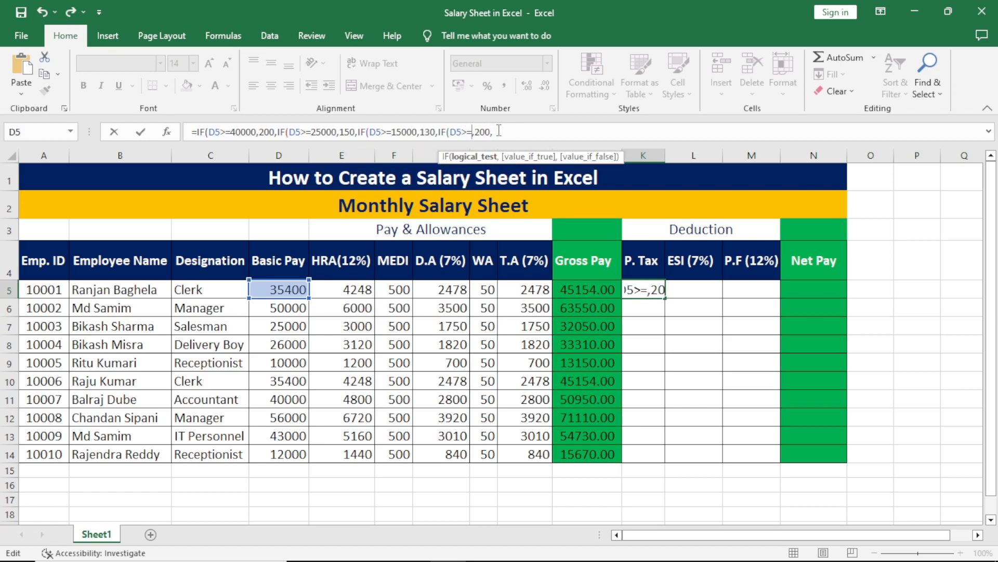
pyautogui.write('10000')
pyautogui.click(516, 131)
pyautogui.press('BackSpace')
pyautogui.press('BackSpace')
pyautogui.press('BackSpace')
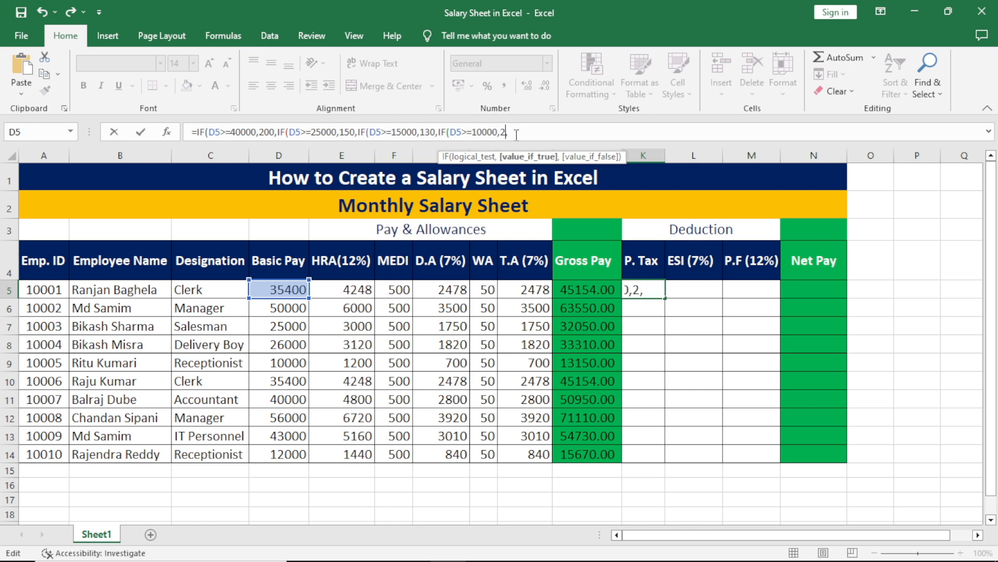
pyautogui.write('110,')
# Finish the formula with 0 as the fallback and fill it down through K14.
pyautogui.click(540, 131)
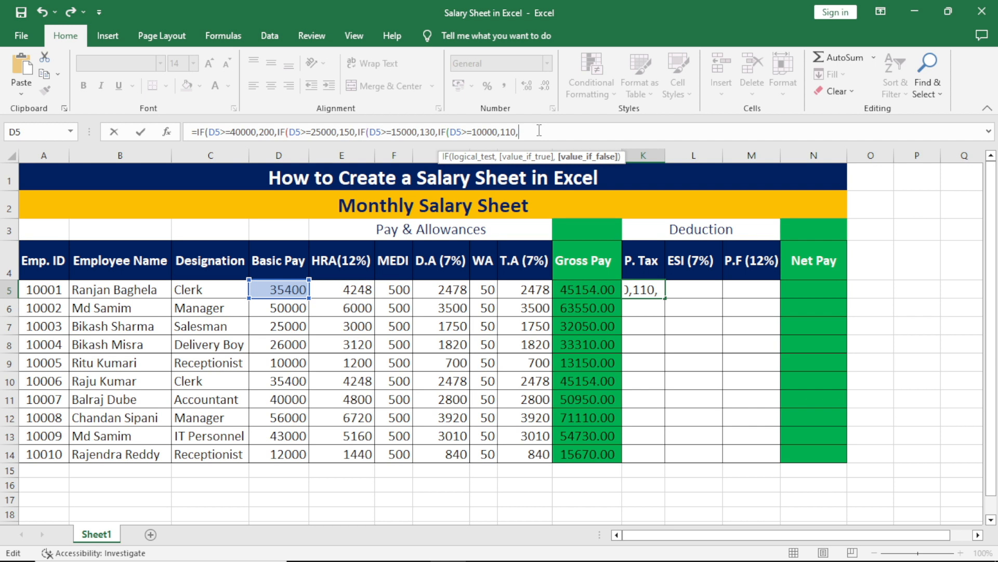
pyautogui.write('0')
pyautogui.write(')))')
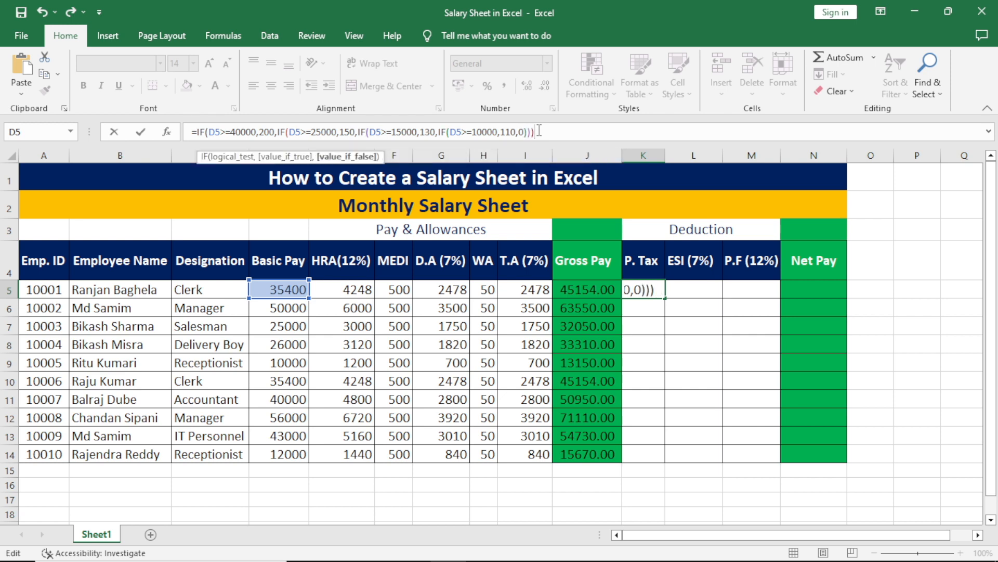
pyautogui.write(')')
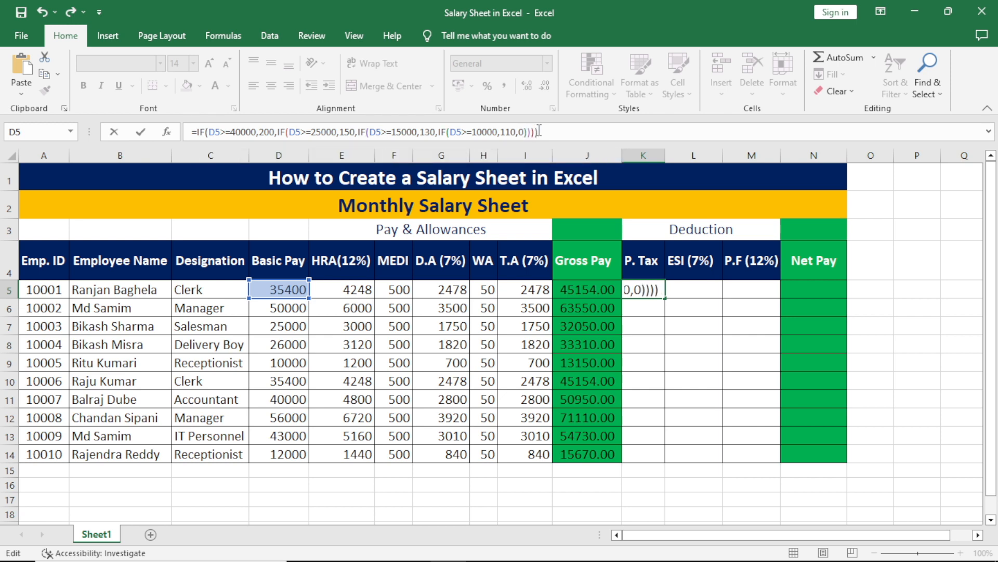
pyautogui.press('Return')
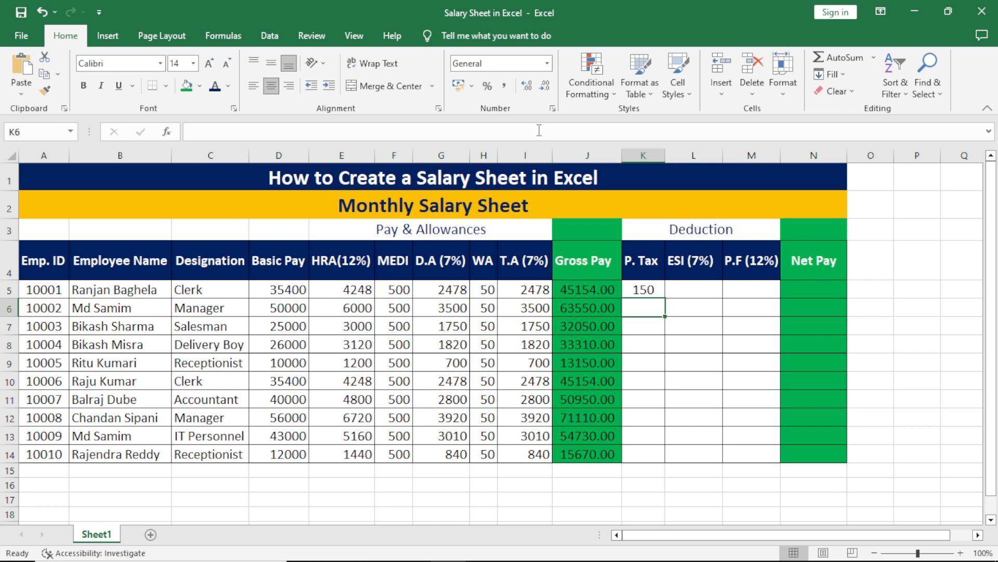
pyautogui.click(647, 289)
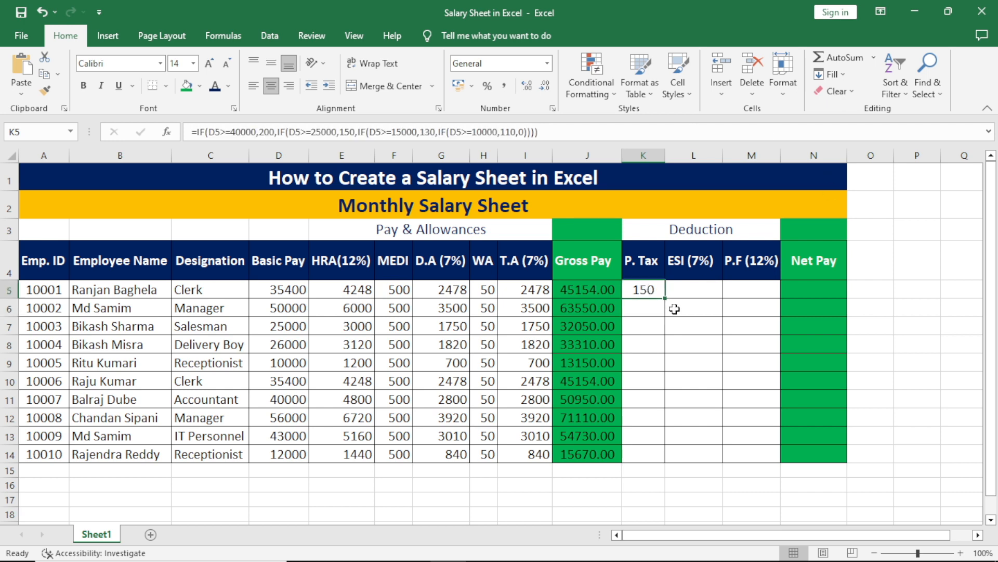
pyautogui.moveTo(665, 298); pyautogui.dragTo(670, 457)
pyautogui.click(694, 343)
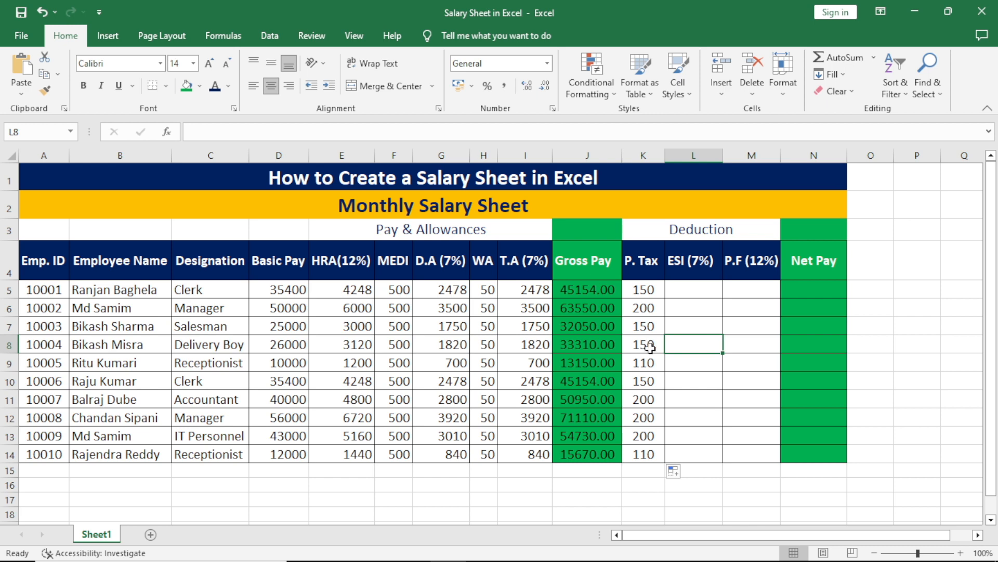
# Change D9's basic pay to 9000 and check row 9's recalculated P. Tax, T.A and D.A.
pyautogui.doubleClick(286, 361)
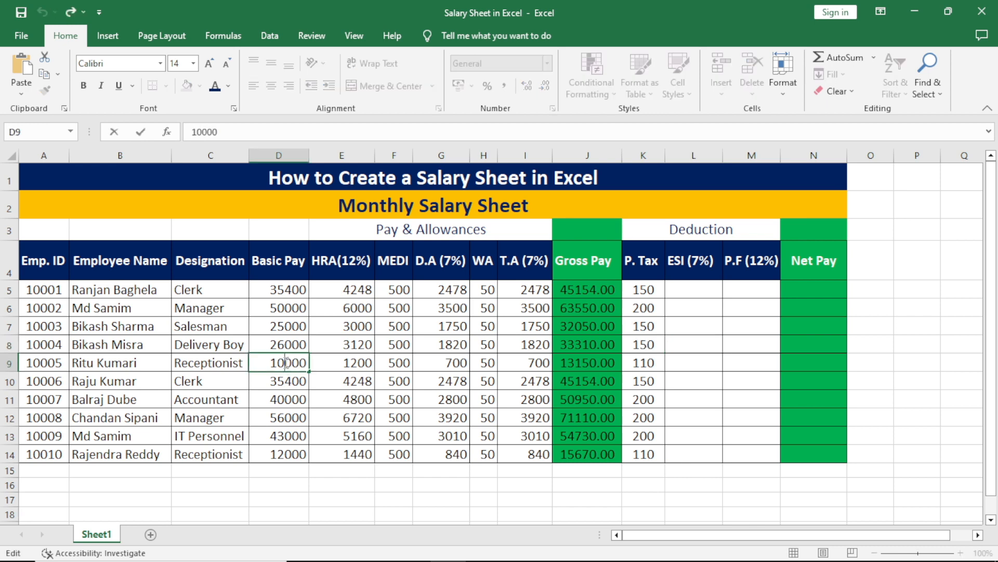
pyautogui.press('BackSpace')
pyautogui.press('BackSpace')
pyautogui.write('9')
pyautogui.click(695, 363)
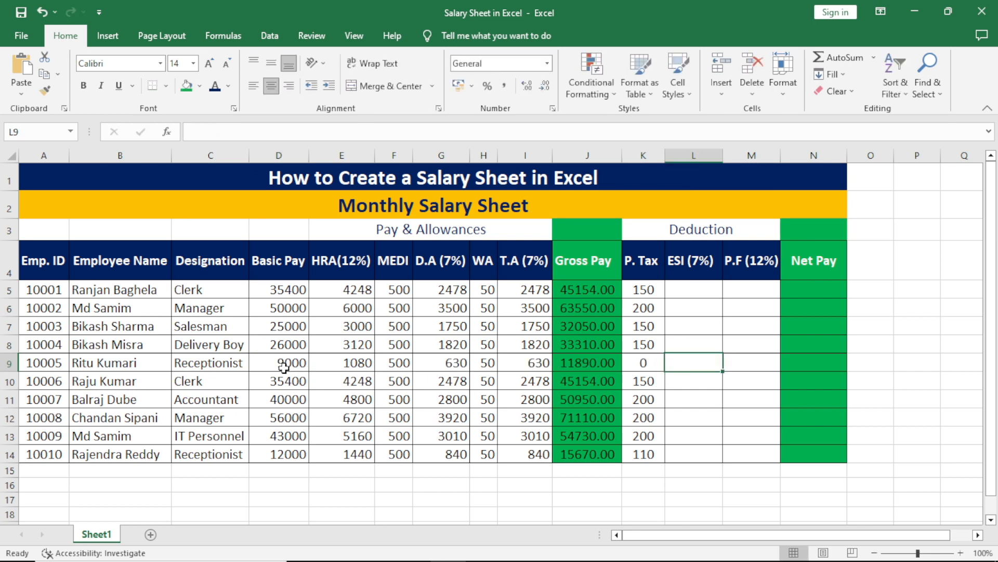
pyautogui.click(644, 363)
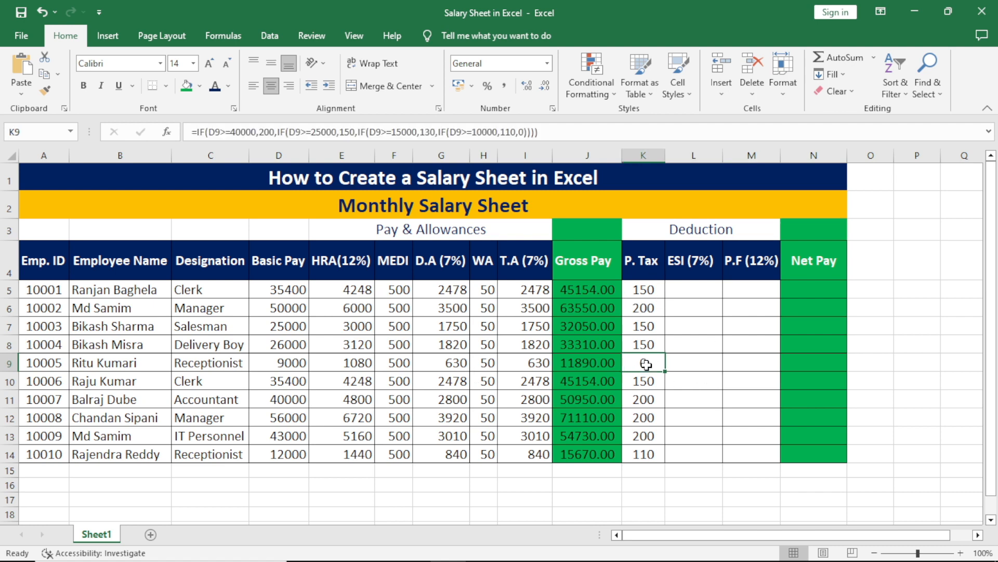
pyautogui.click(534, 365)
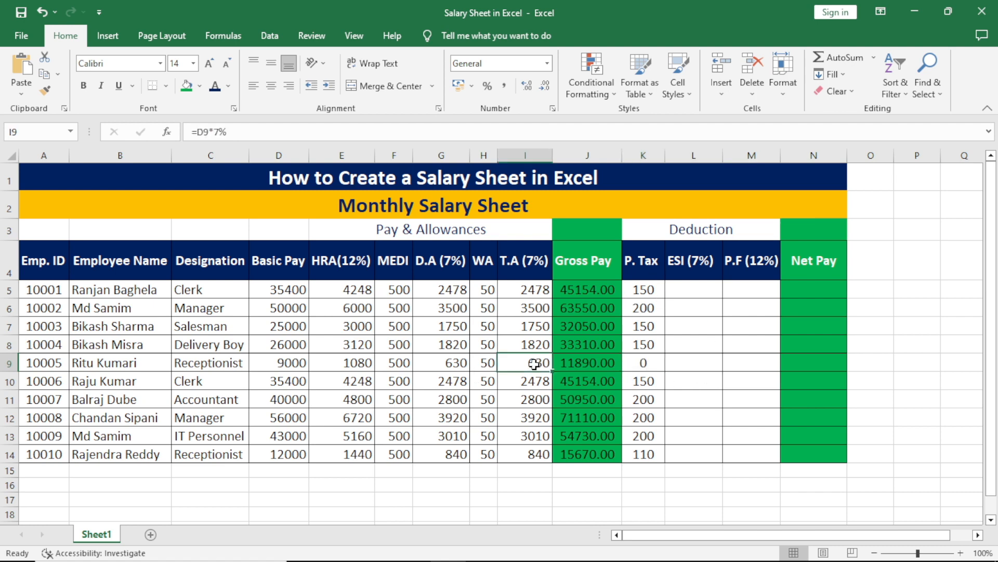
pyautogui.click(448, 367)
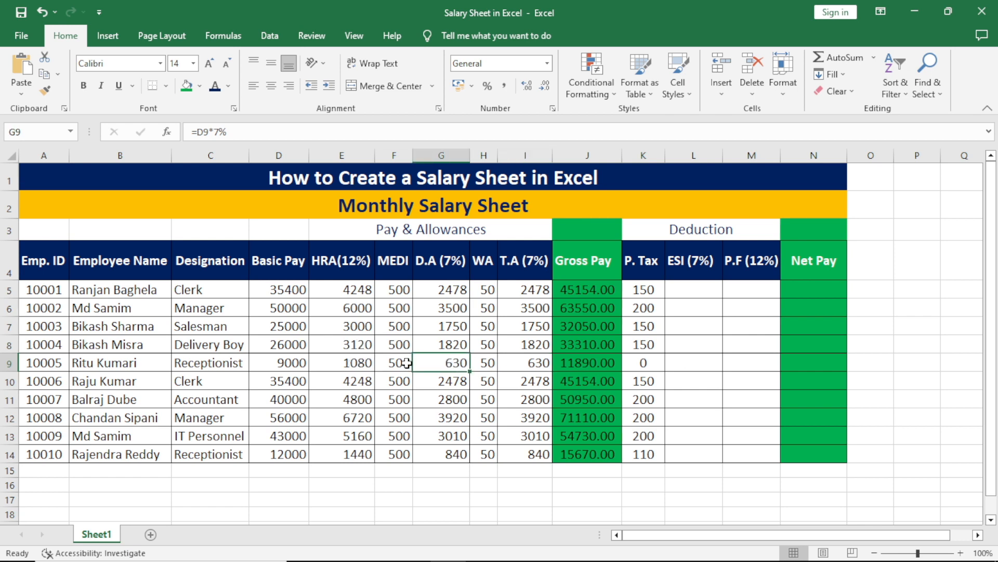
# Compute ESI in L5 as 7% of D5 and fill it down through L14.
pyautogui.click(703, 295)
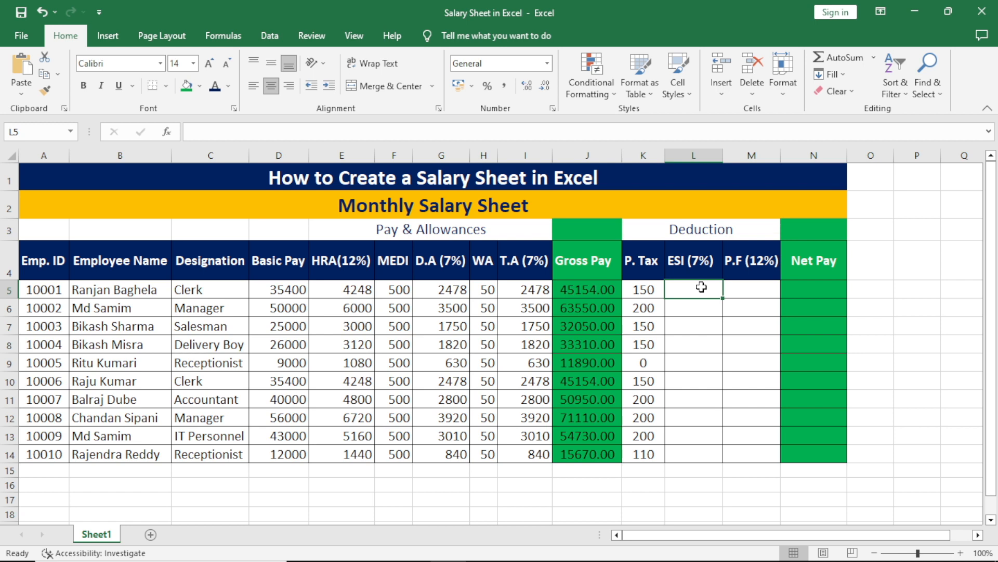
pyautogui.write('=')
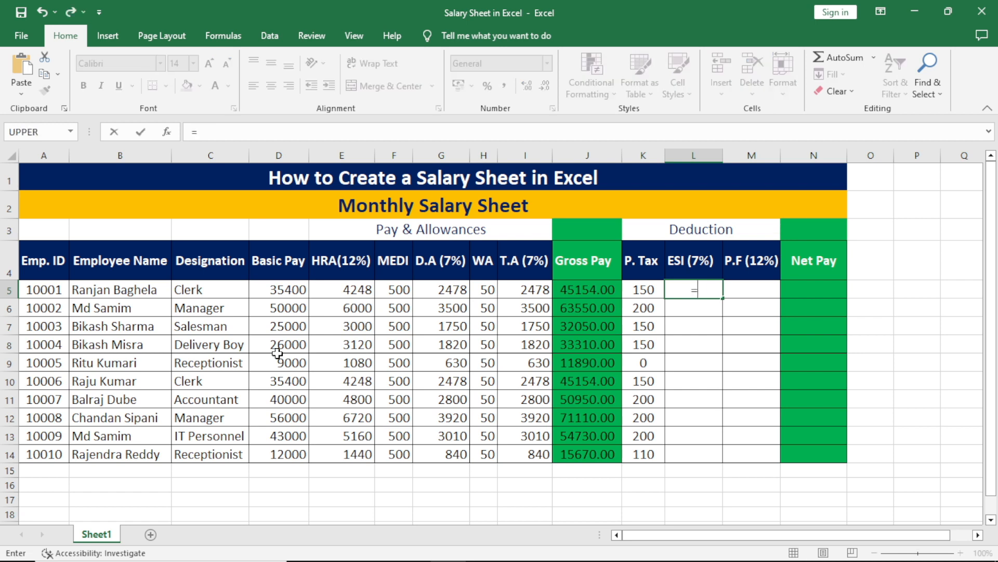
pyautogui.click(291, 290)
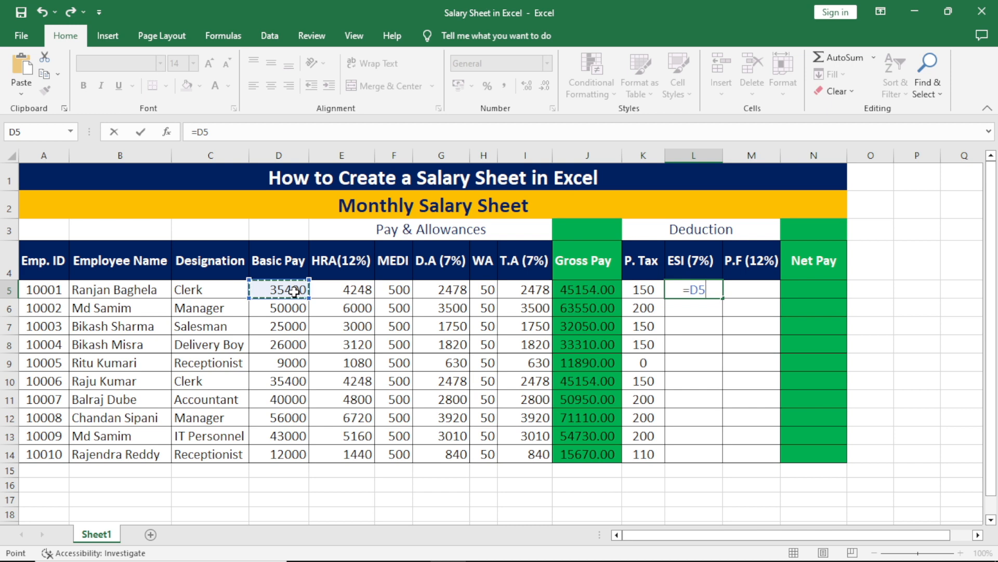
pyautogui.write('*7')
pyautogui.press('Return')
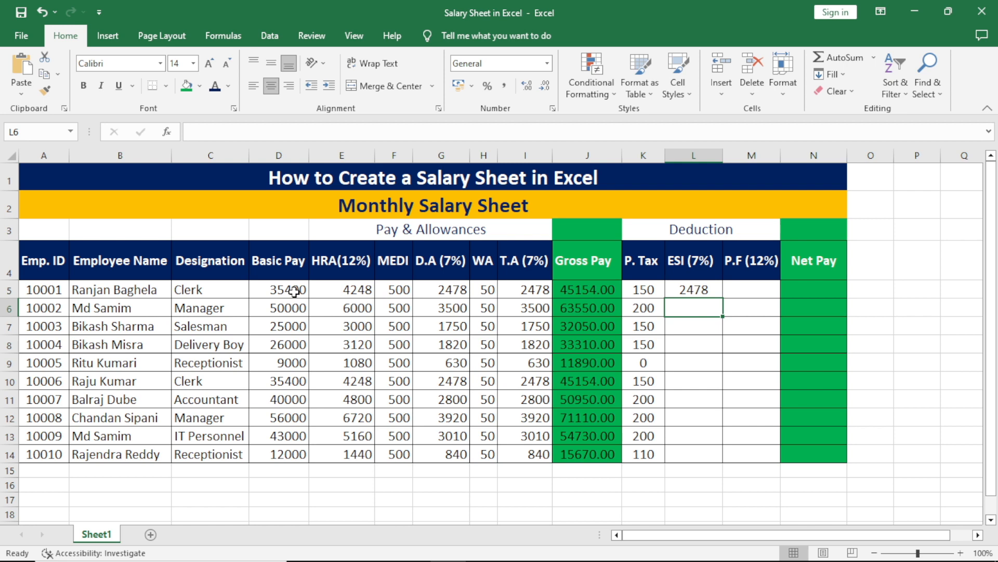
pyautogui.click(711, 292)
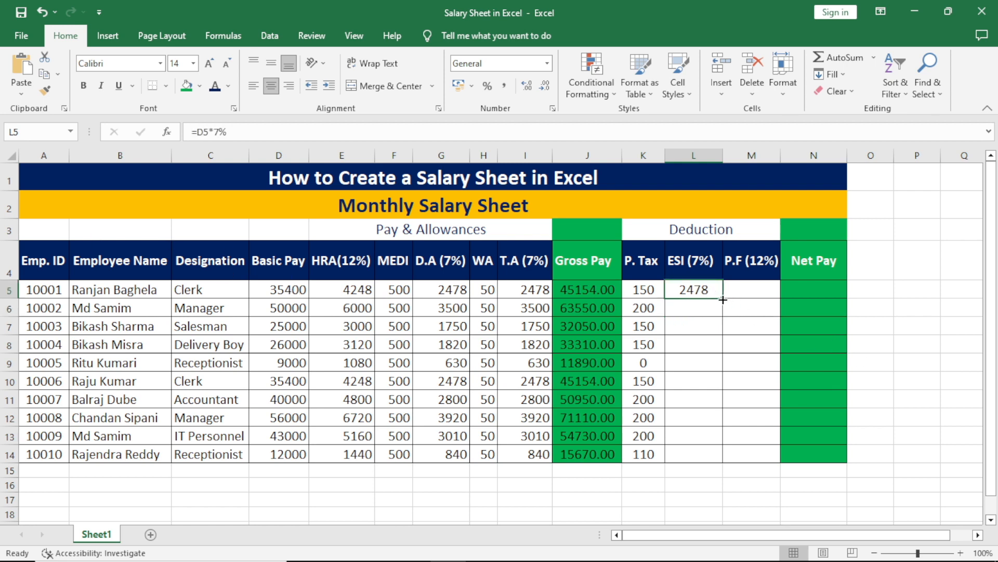
pyautogui.moveTo(723, 298); pyautogui.dragTo(722, 456)
pyautogui.click(754, 285)
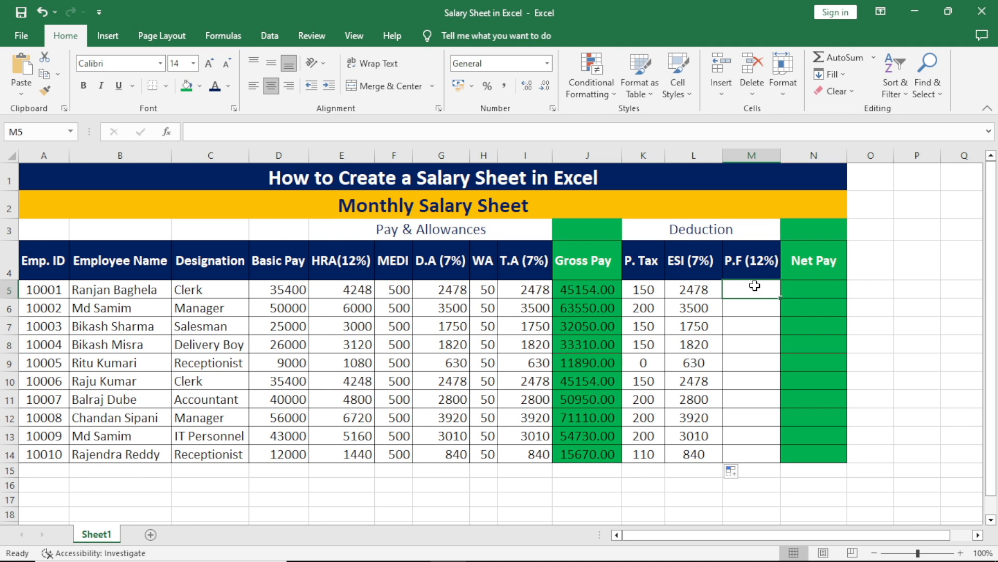
# Enter =D5*12% in M5 and fill it down through M14.
pyautogui.click(751, 331)
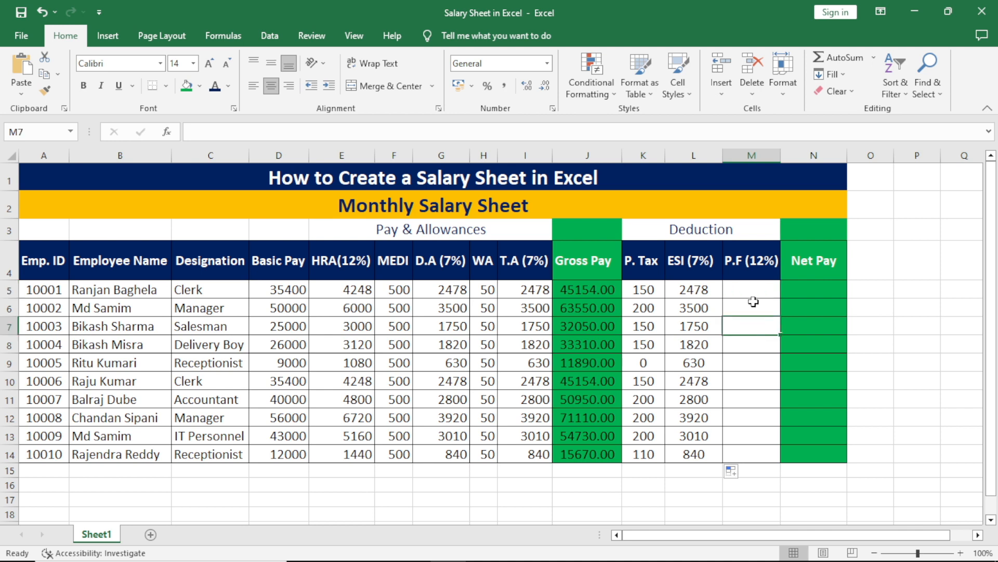
pyautogui.click(750, 287)
pyautogui.write('=')
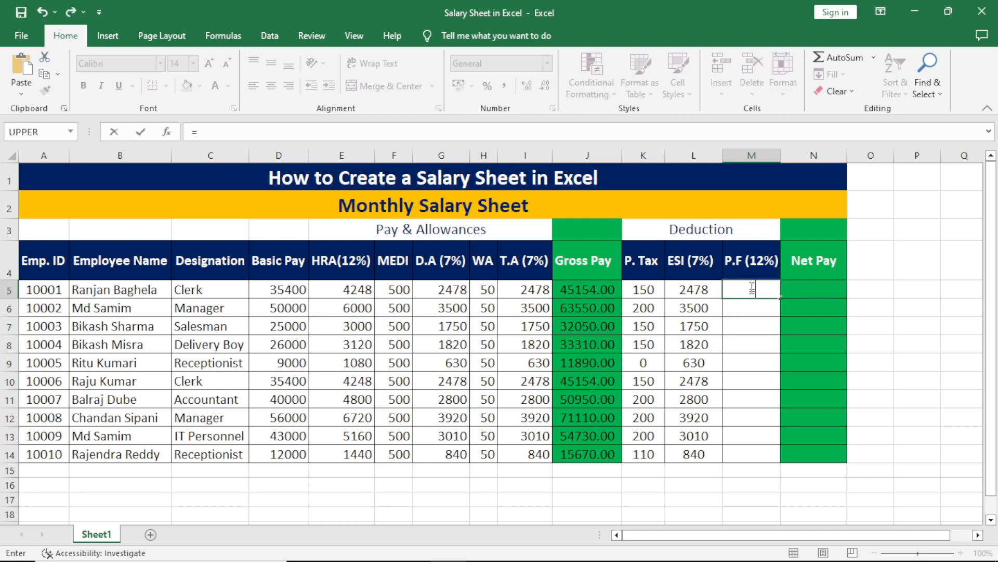
pyautogui.click(286, 290)
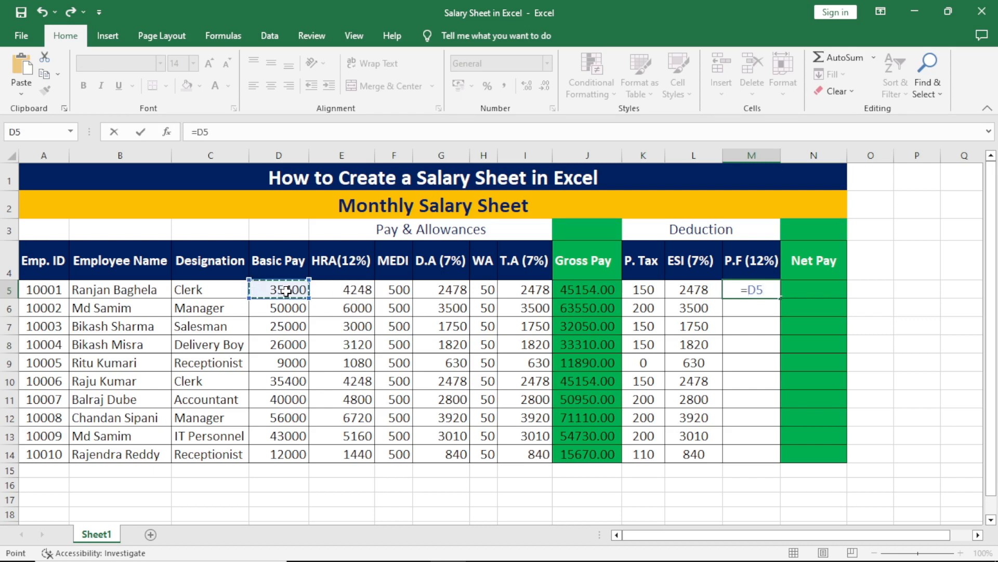
pyautogui.write('*12%')
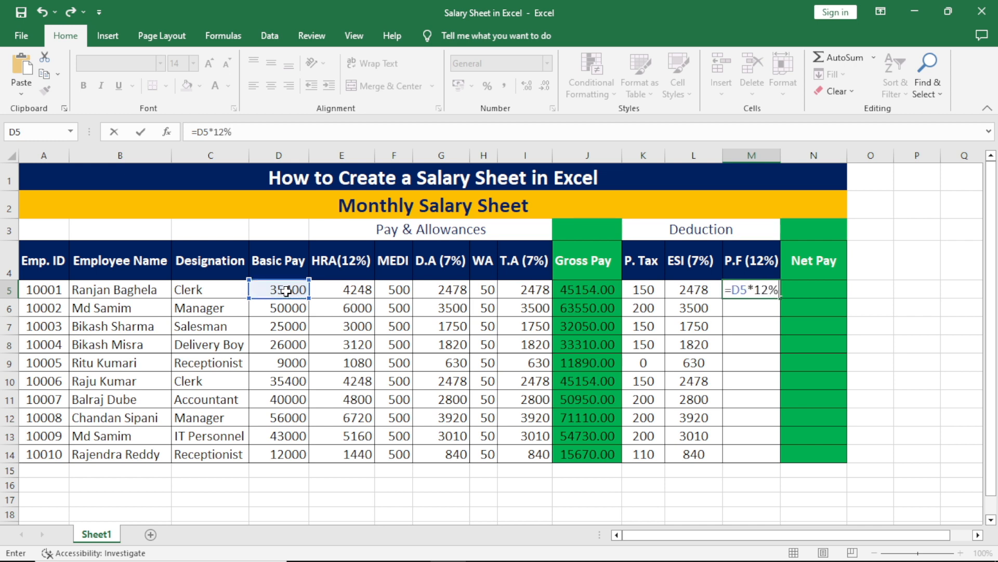
pyautogui.press('Return')
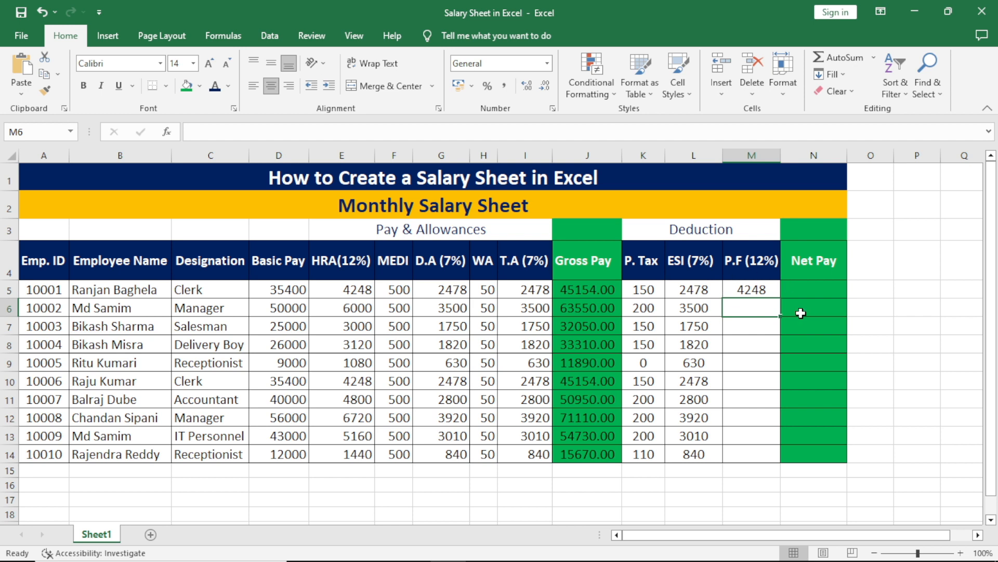
pyautogui.click(759, 289)
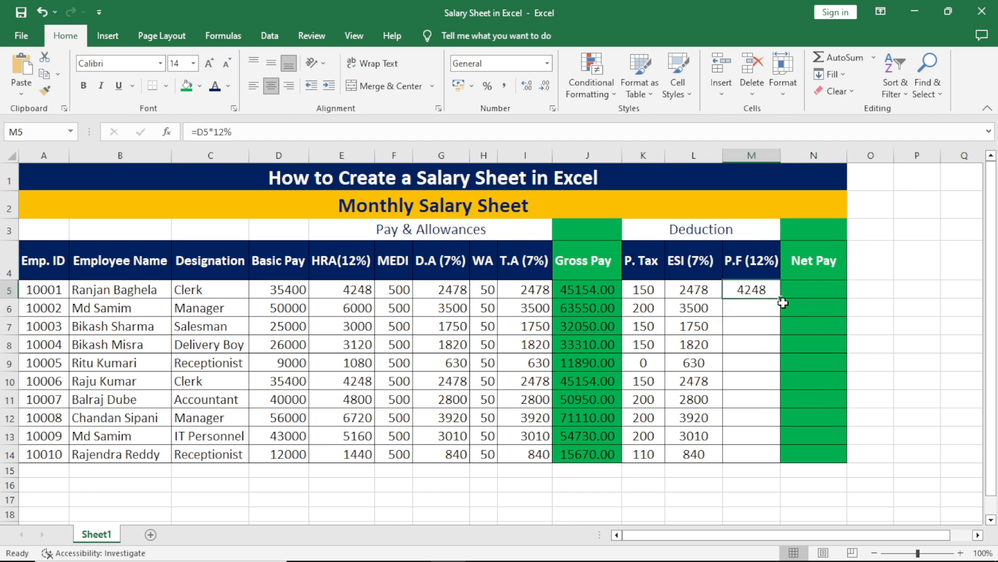
pyautogui.moveTo(780, 297); pyautogui.dragTo(782, 458)
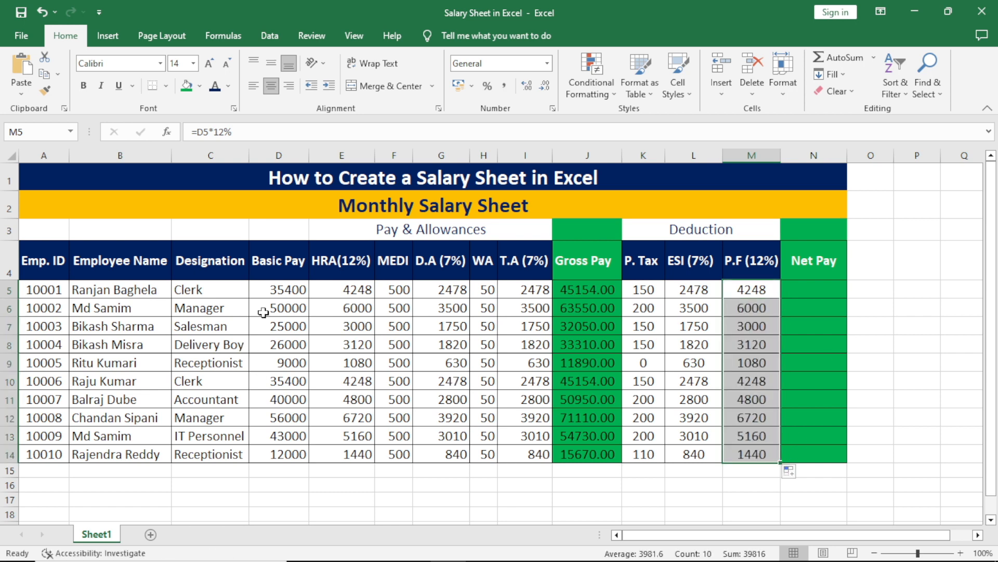
pyautogui.click(818, 288)
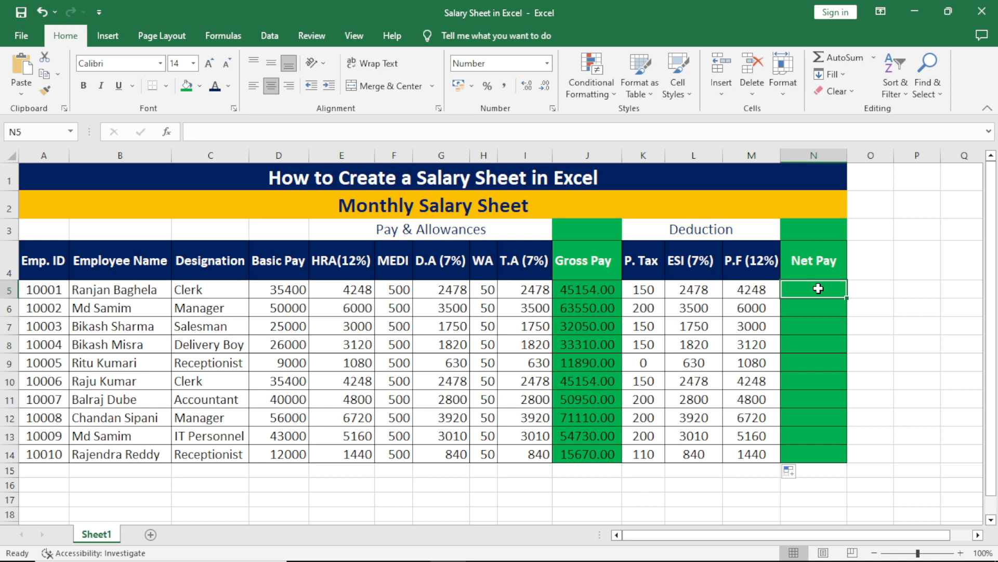
# Enter =J5-K5-L5-M5 in N5 to compute the first employee's net pay.
pyautogui.write('=')
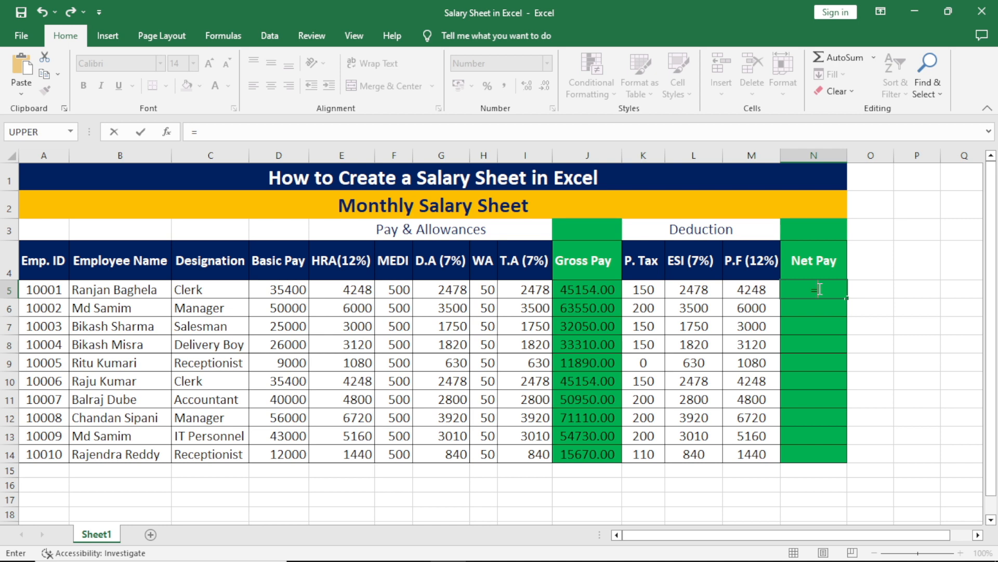
pyautogui.click(586, 291)
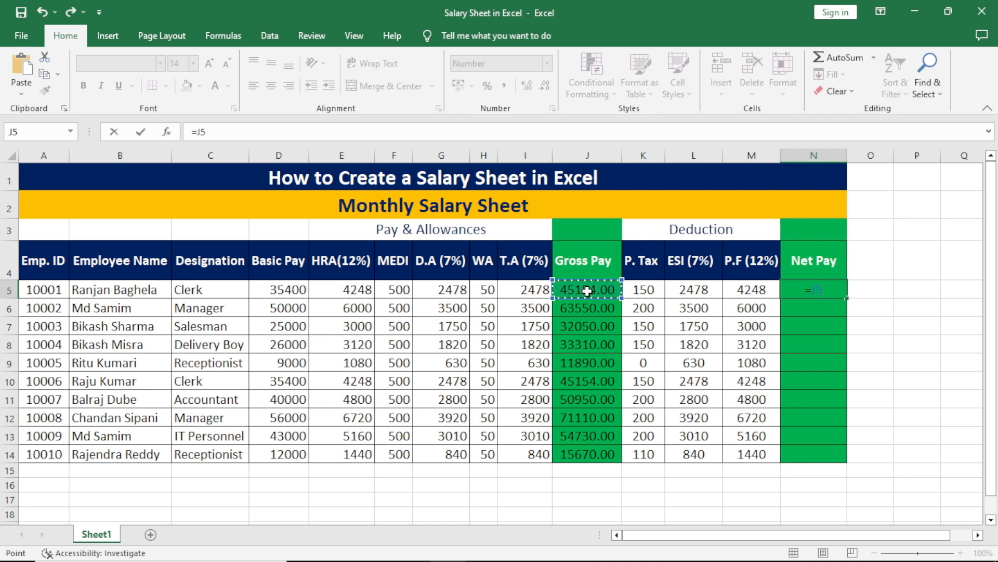
pyautogui.write('-')
pyautogui.click(642, 292)
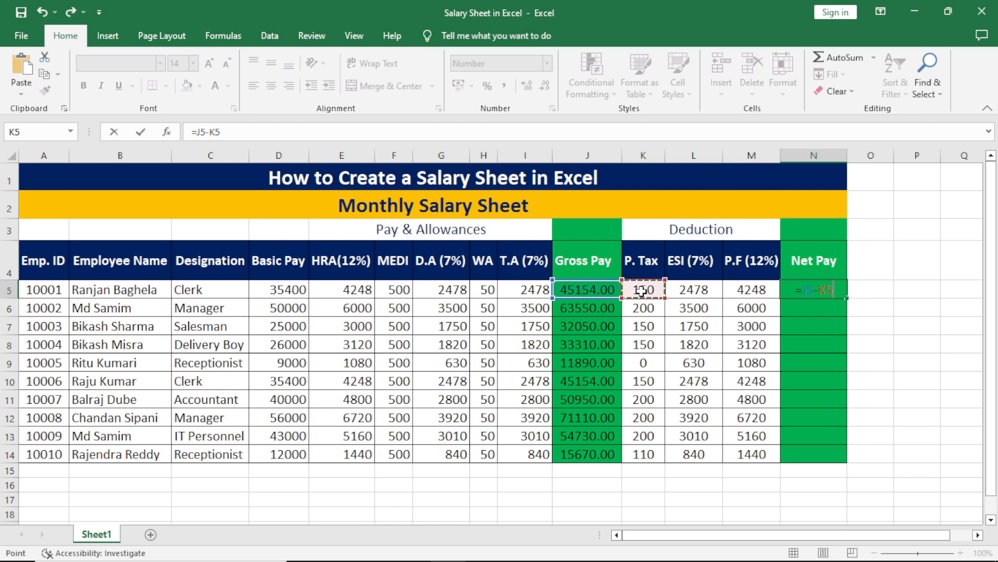
pyautogui.write('-')
pyautogui.click(692, 291)
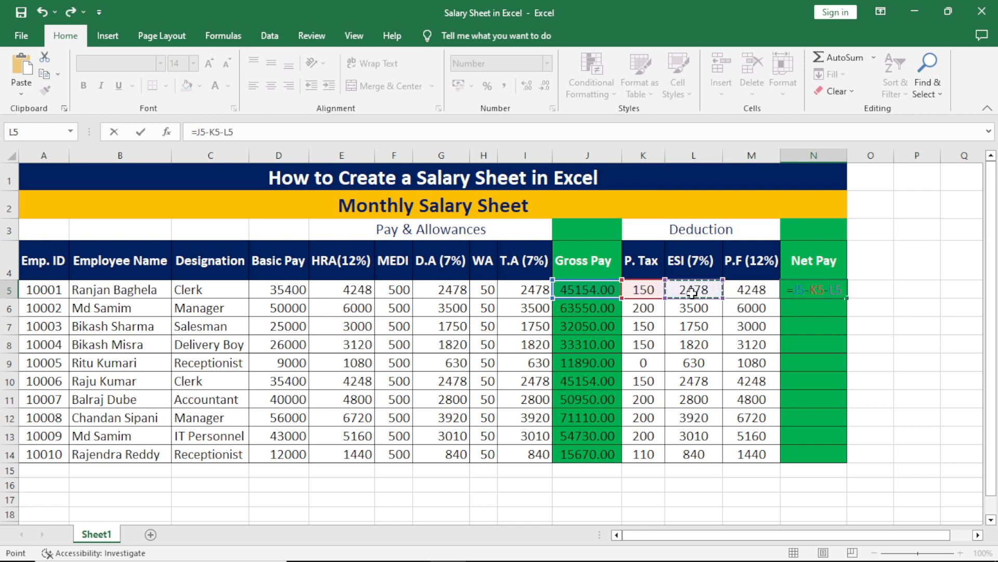
pyautogui.write('-')
pyautogui.click(751, 289)
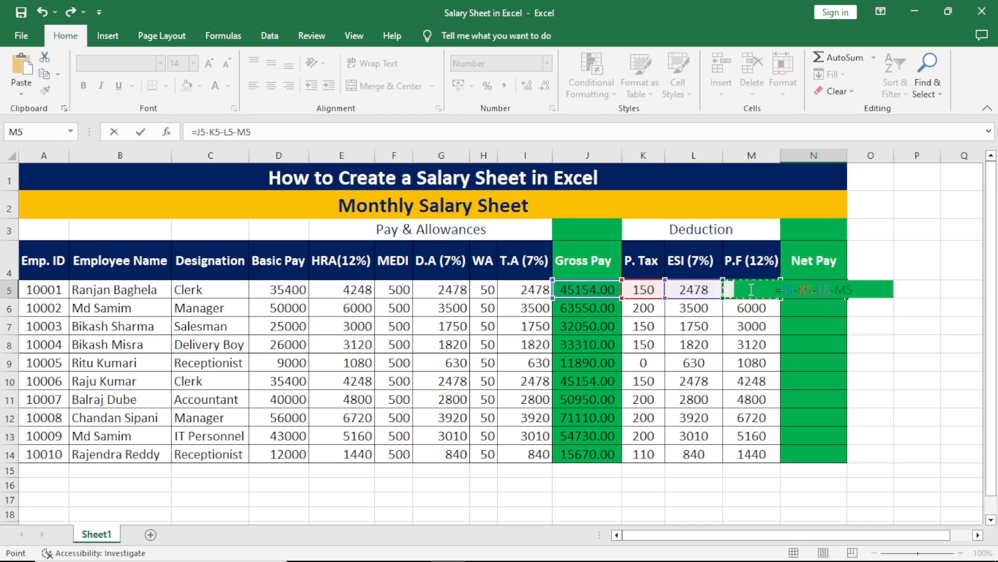
pyautogui.press('Return')
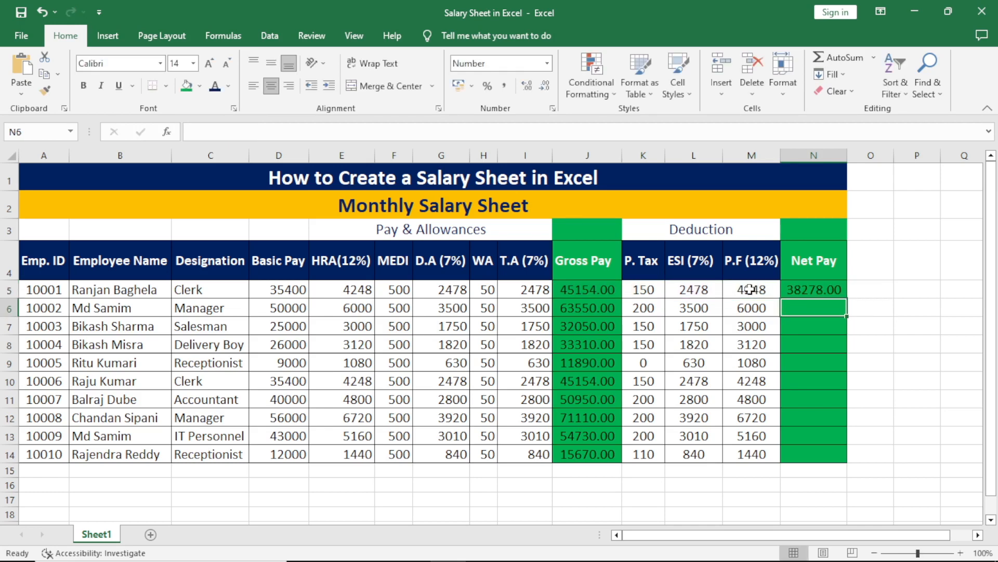
# Copy the N5 net pay formula down through N14 for all ten employees.
pyautogui.click(828, 290)
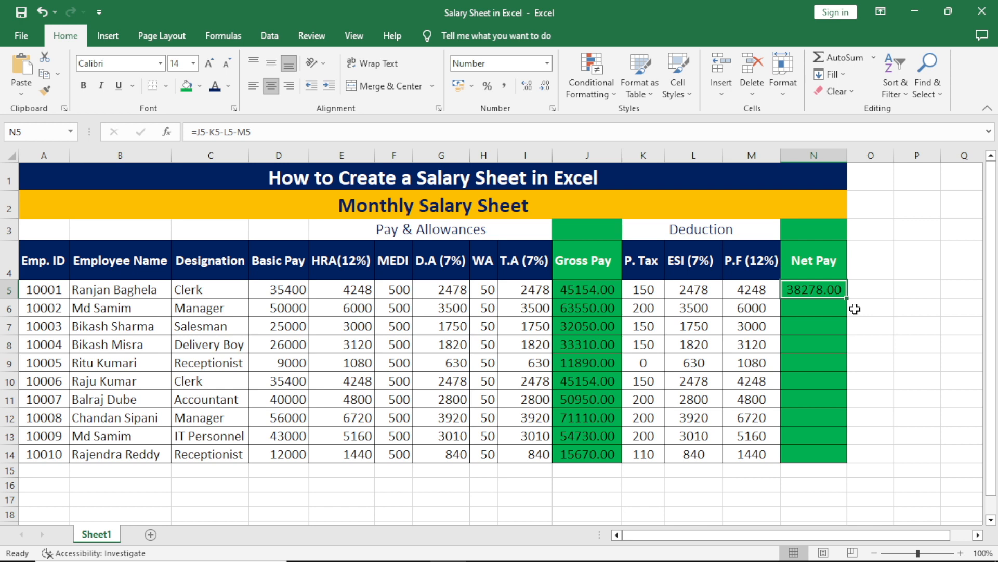
pyautogui.moveTo(848, 301); pyautogui.dragTo(860, 464)
pyautogui.click(917, 344)
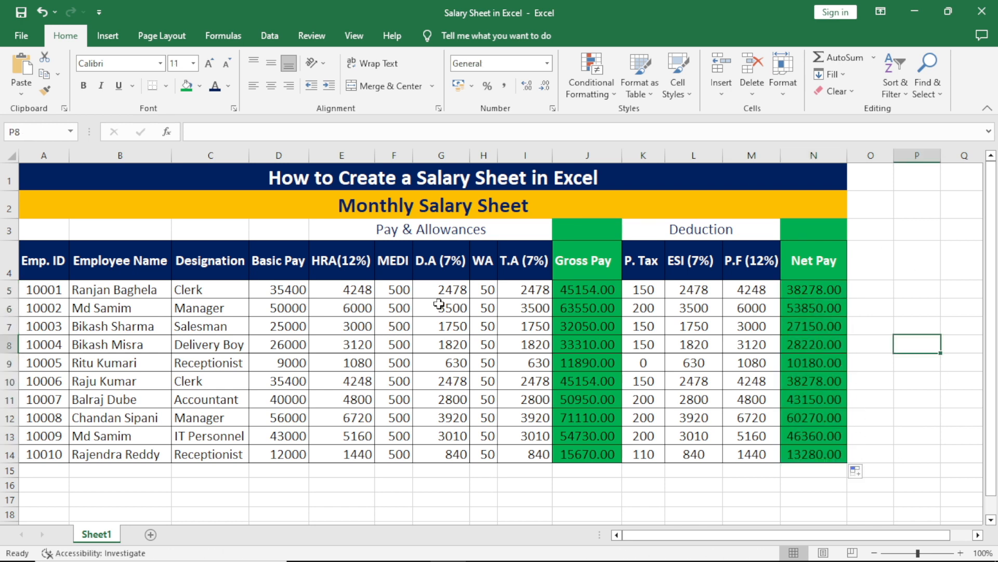
pyautogui.click(9, 289)
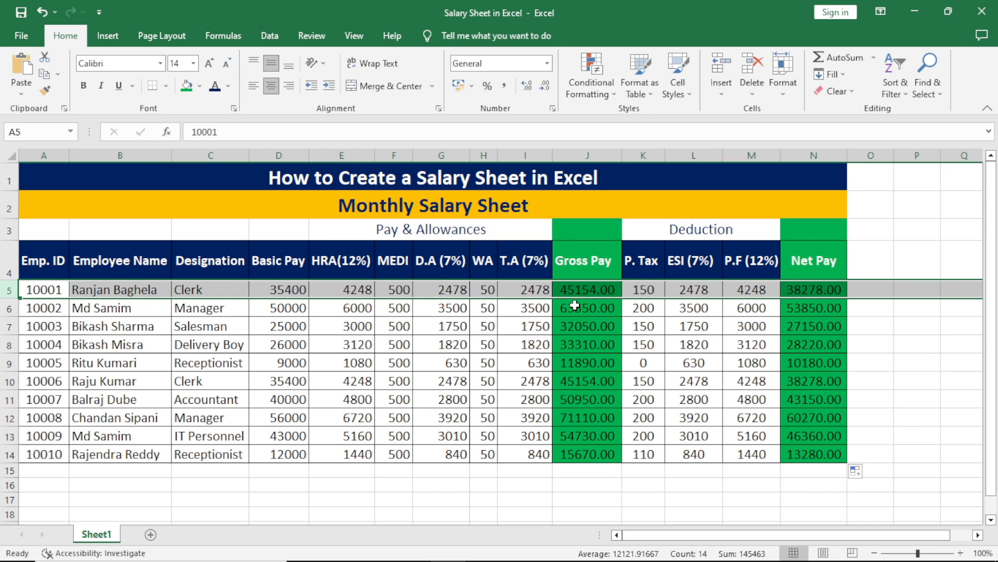
pyautogui.click(647, 290)
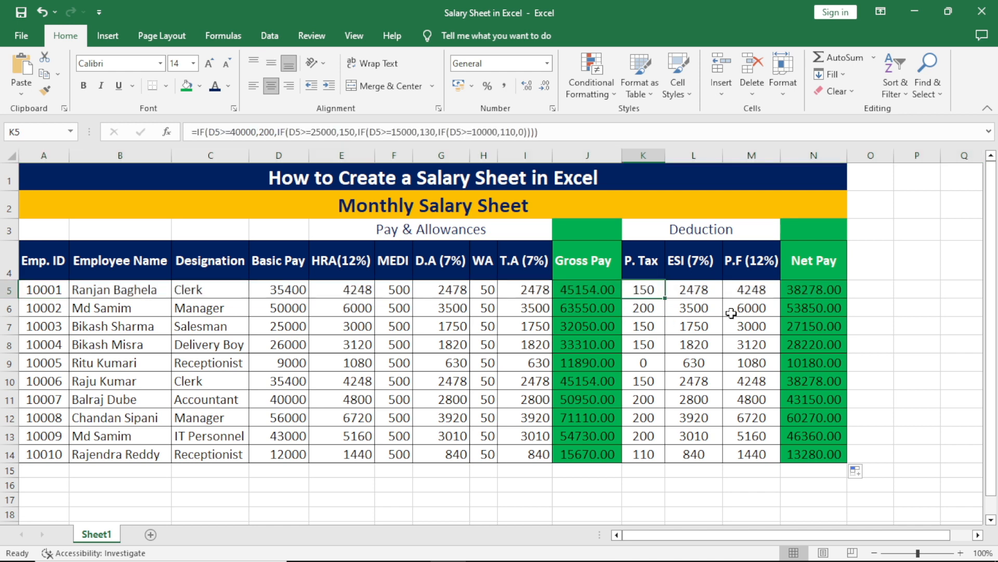
pyautogui.click(704, 290)
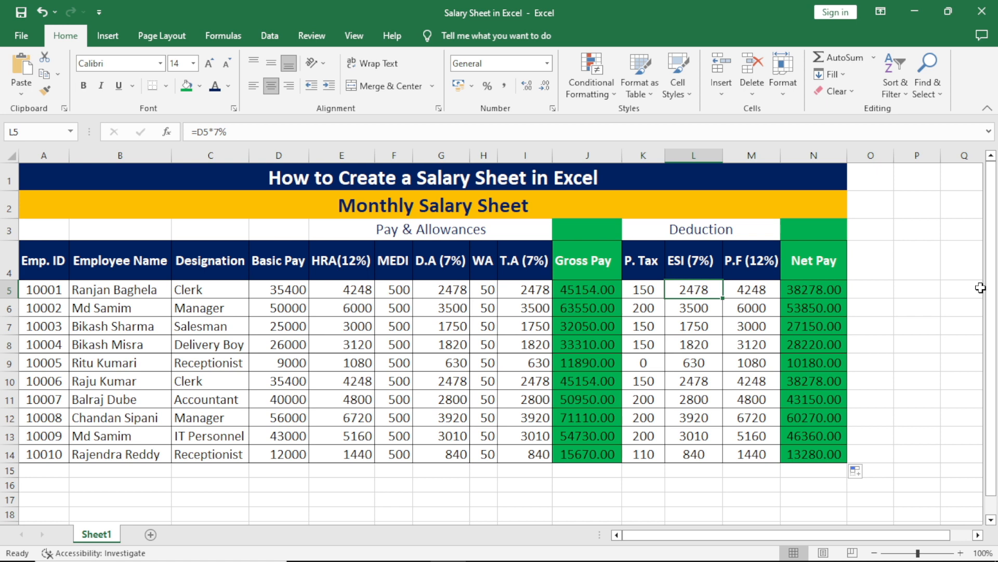
pyautogui.click(870, 292)
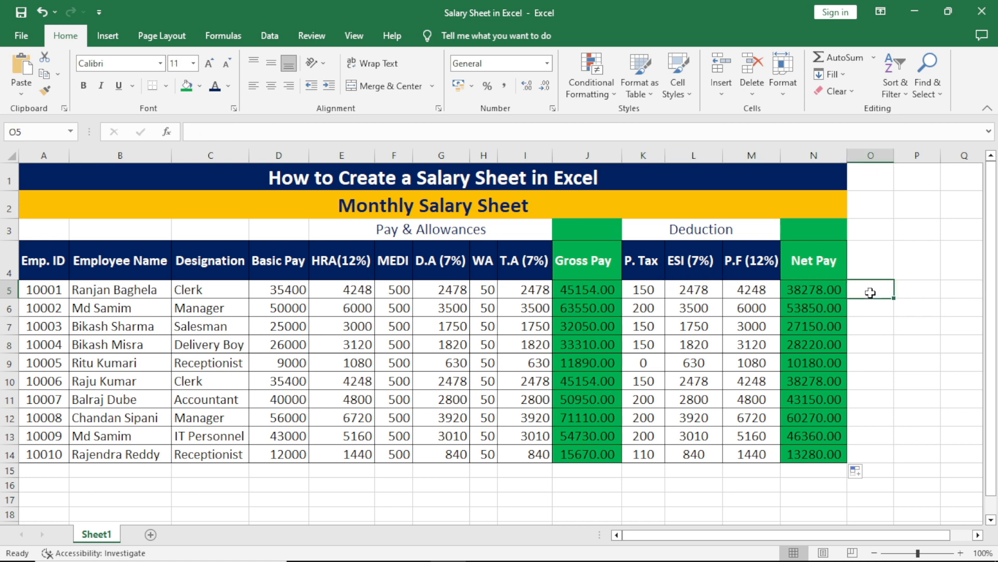
pyautogui.click(876, 328)
pyautogui.click(441, 499)
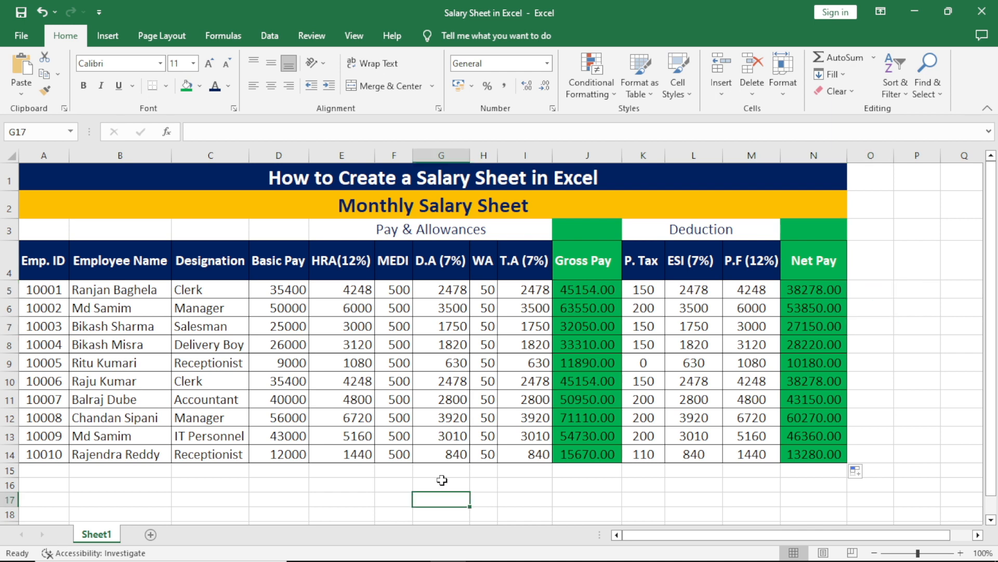